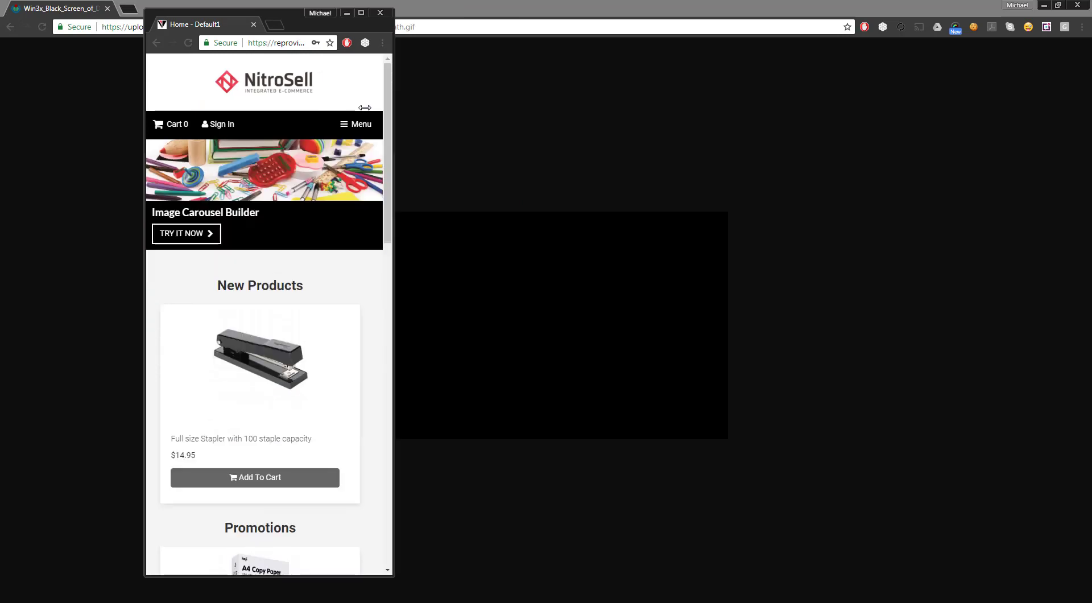
Widen the narrow browser window showing the webstore home page to check its responsive layout
{"action": "left_click", "coordinate": [363, 120]}
{"action": "left_click", "coordinate": [367, 99]}
{"action": "left_click_drag", "start_coordinate": [394, 119], "coordinate": [770, 110]}
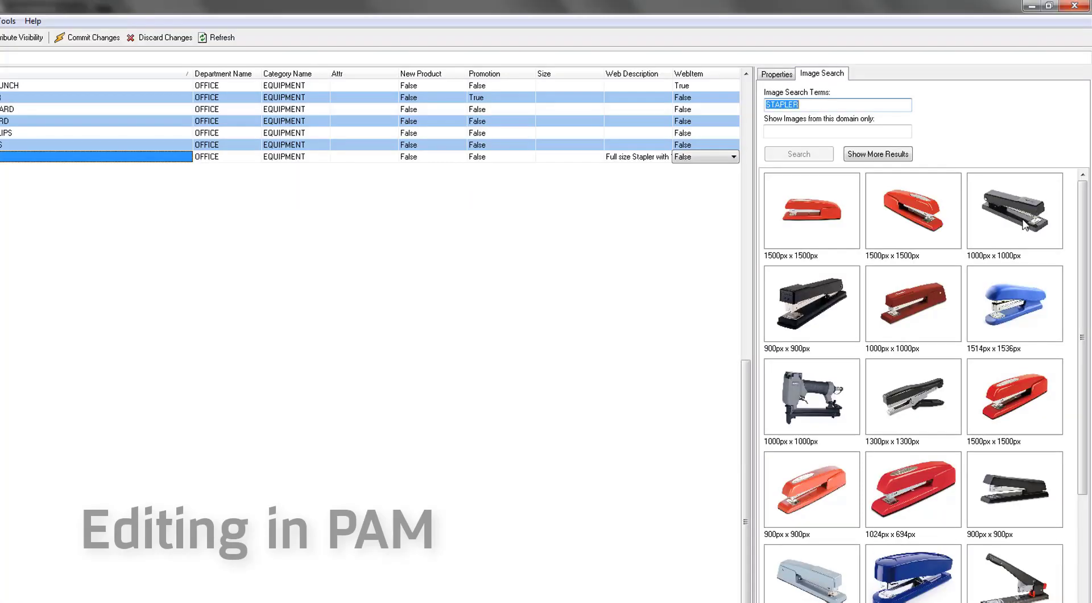
Assign the black 1000 x 1000 px stapler picture from the image search results to the STAPLER item
{"action": "double_click", "coordinate": [1018, 219]}
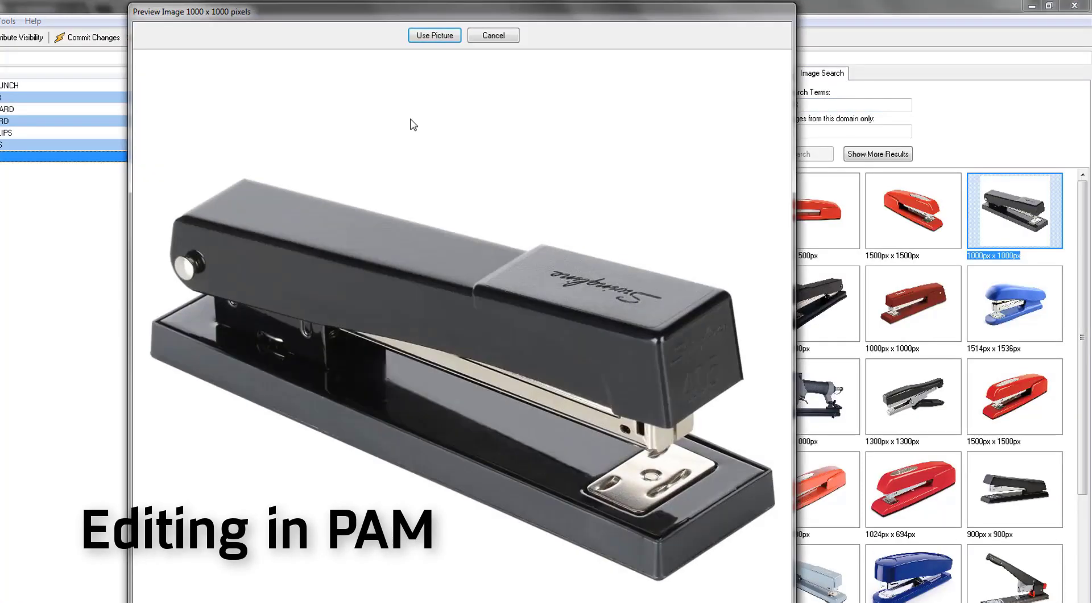
{"action": "left_click", "coordinate": [423, 36]}
{"action": "left_click", "coordinate": [494, 422]}
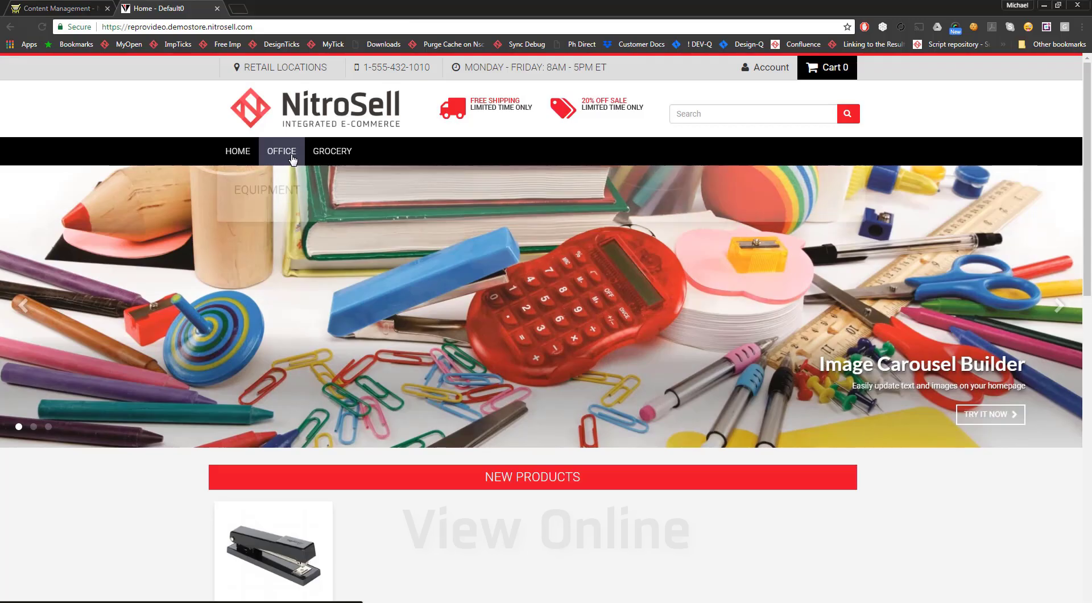
Browse the webstore's Office Equipment category and submit the stapler order with payment by cheque
{"action": "left_click", "coordinate": [293, 194]}
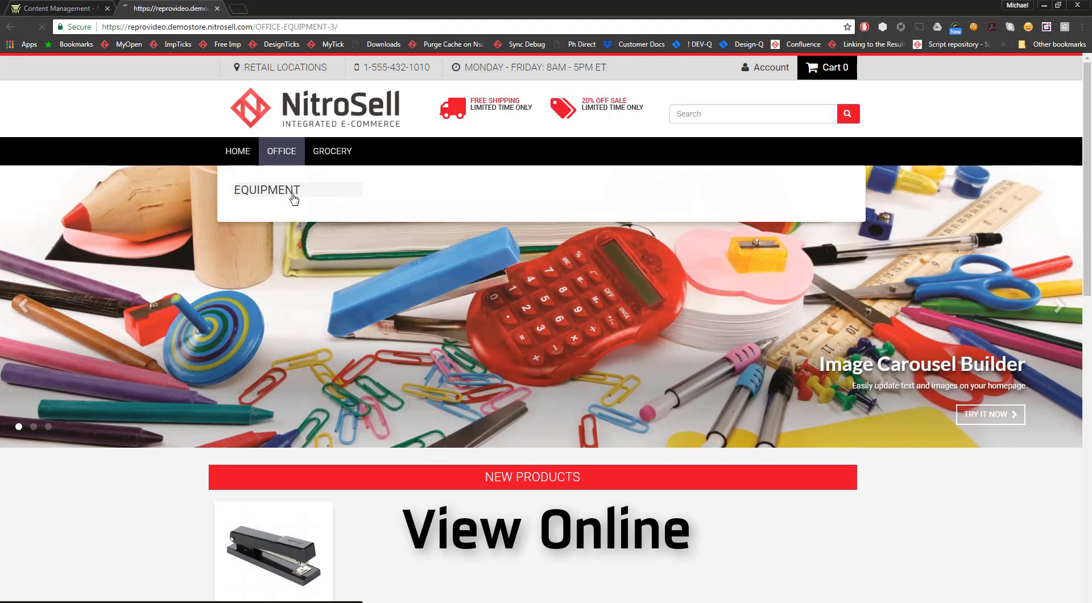
{"action": "scroll", "coordinate": [318, 245], "scroll_direction": "down", "scroll_amount": 4}
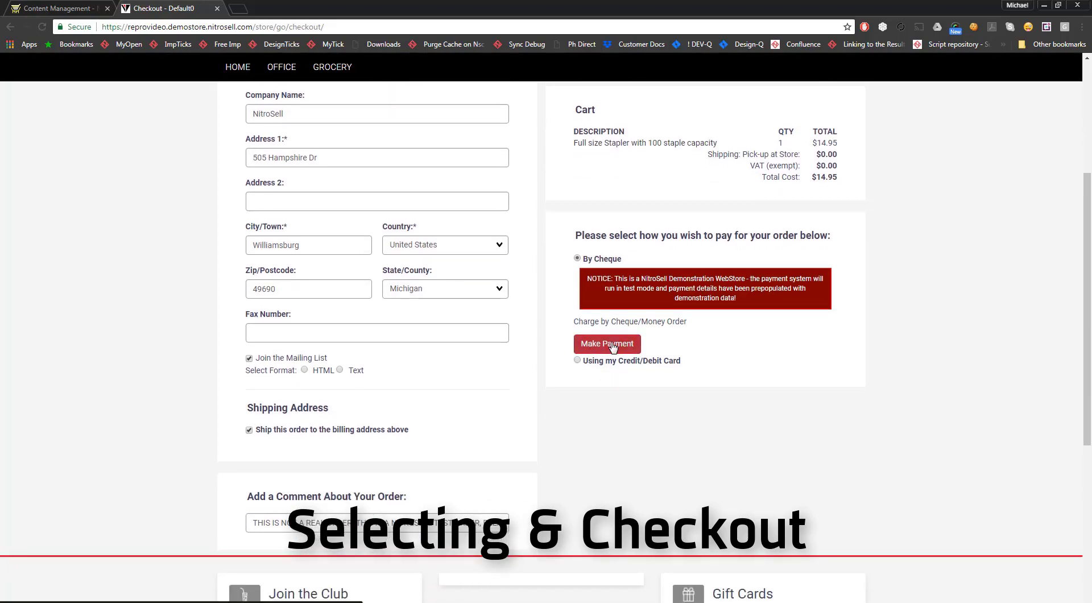
{"action": "left_click", "coordinate": [611, 342]}
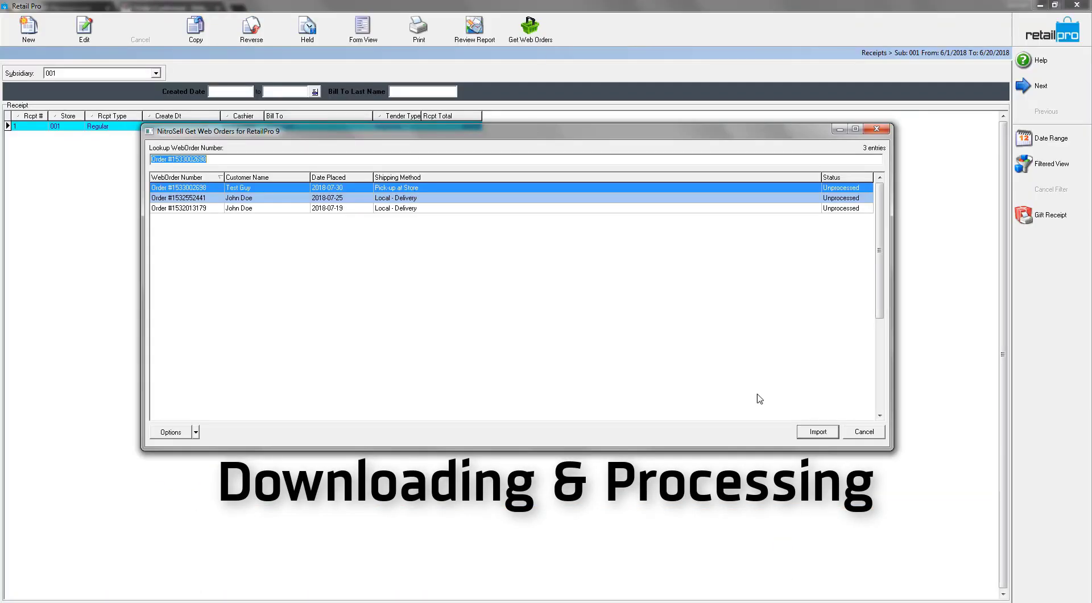
Import the unprocessed Pick-up at Store web order into Retail Pro
{"action": "left_click", "coordinate": [828, 434]}
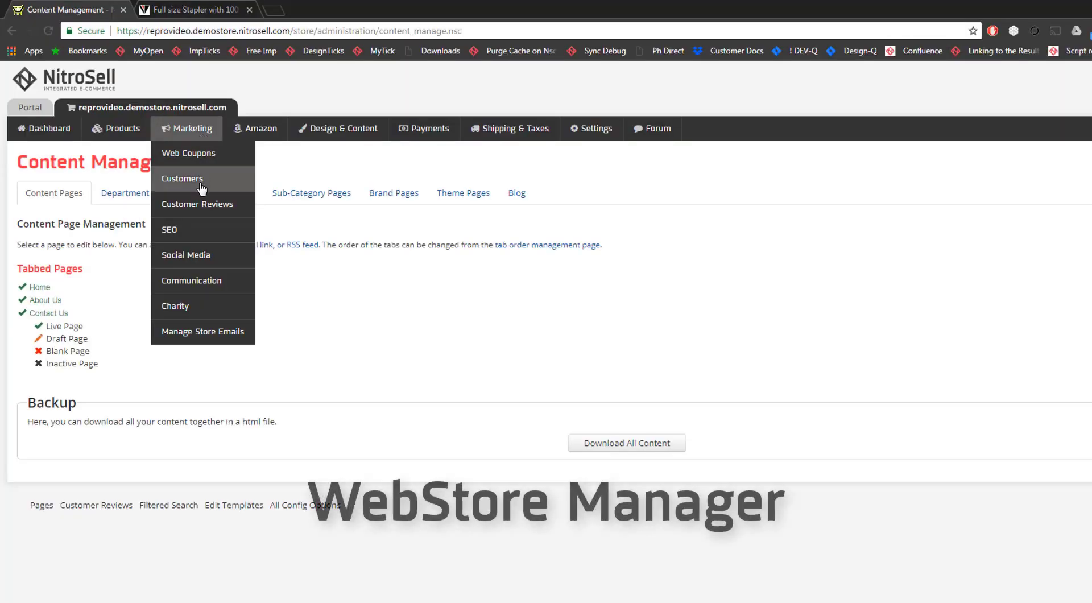
Open the marketing customer list in WebStore Manager and view the first customer's record
{"action": "left_click", "coordinate": [167, 178]}
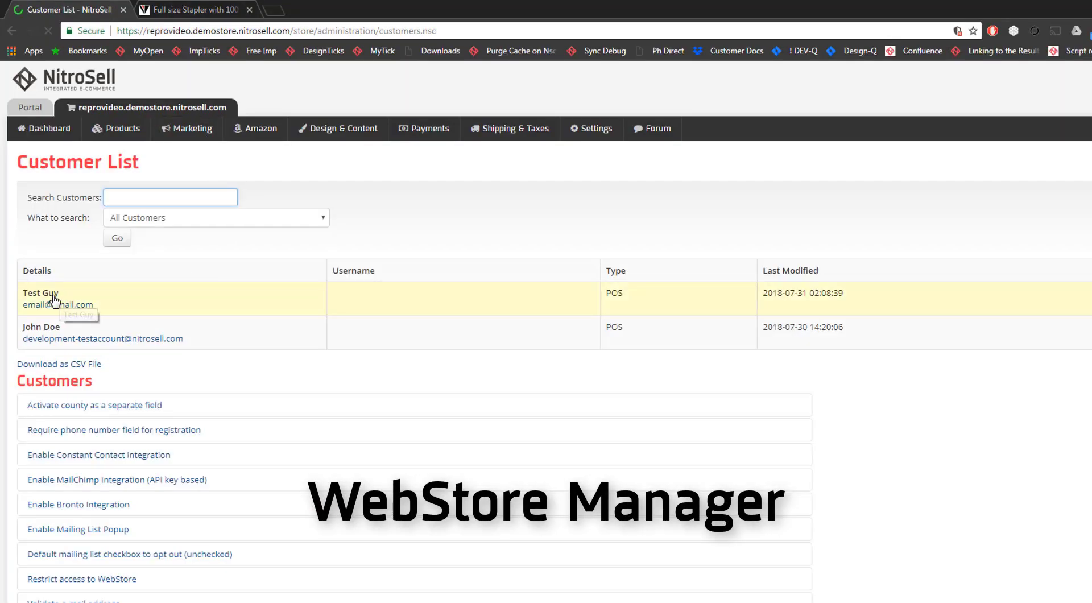
{"action": "left_click", "coordinate": [57, 300]}
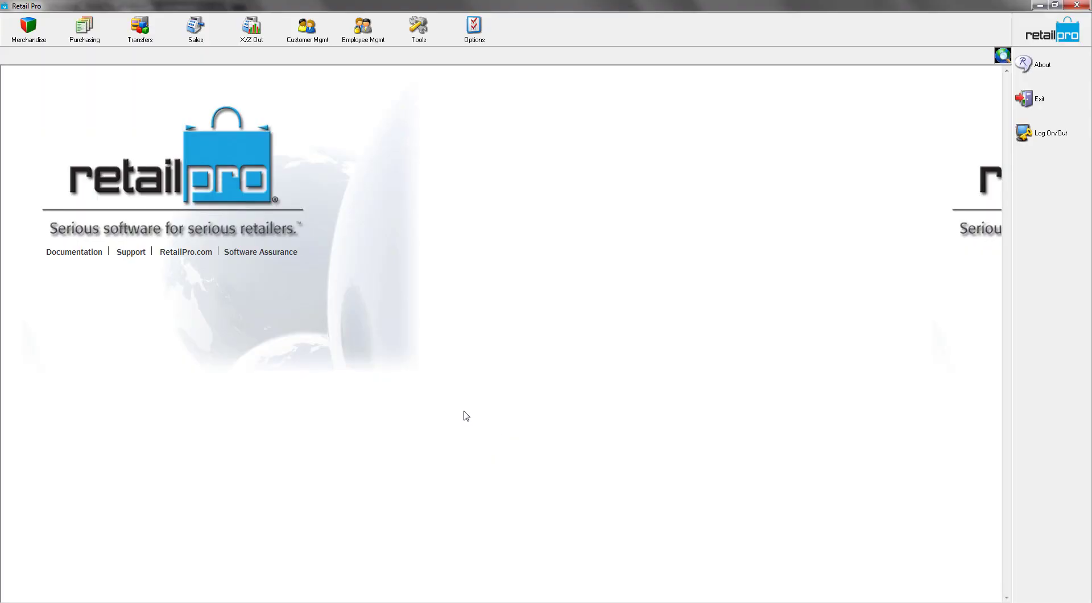
Open the STAPLER item's form from the Retail Pro merchandise inventory
{"action": "left_click", "coordinate": [29, 28]}
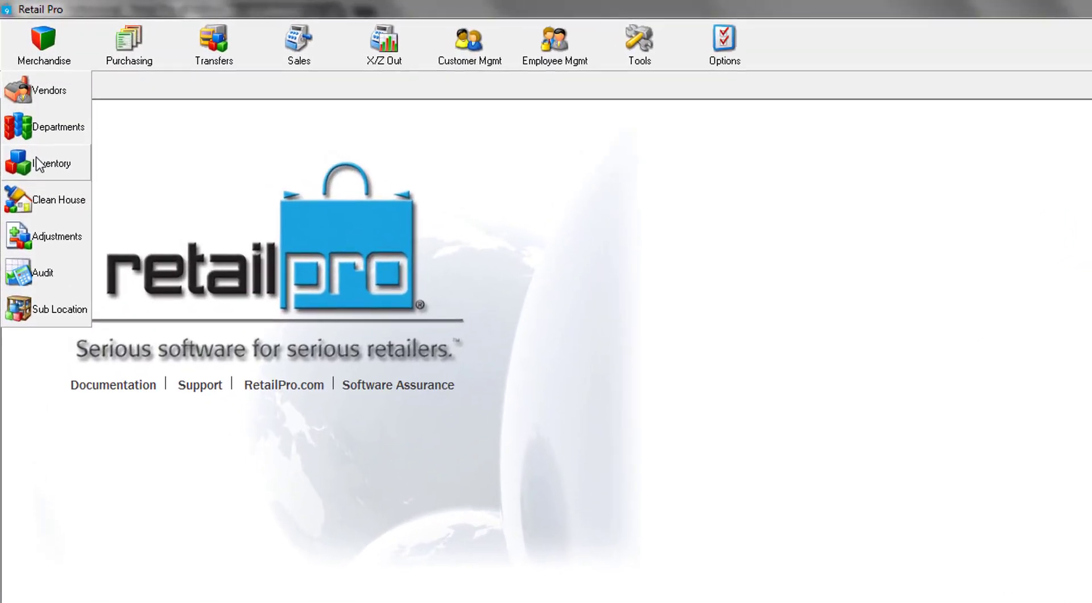
{"action": "left_click", "coordinate": [40, 169]}
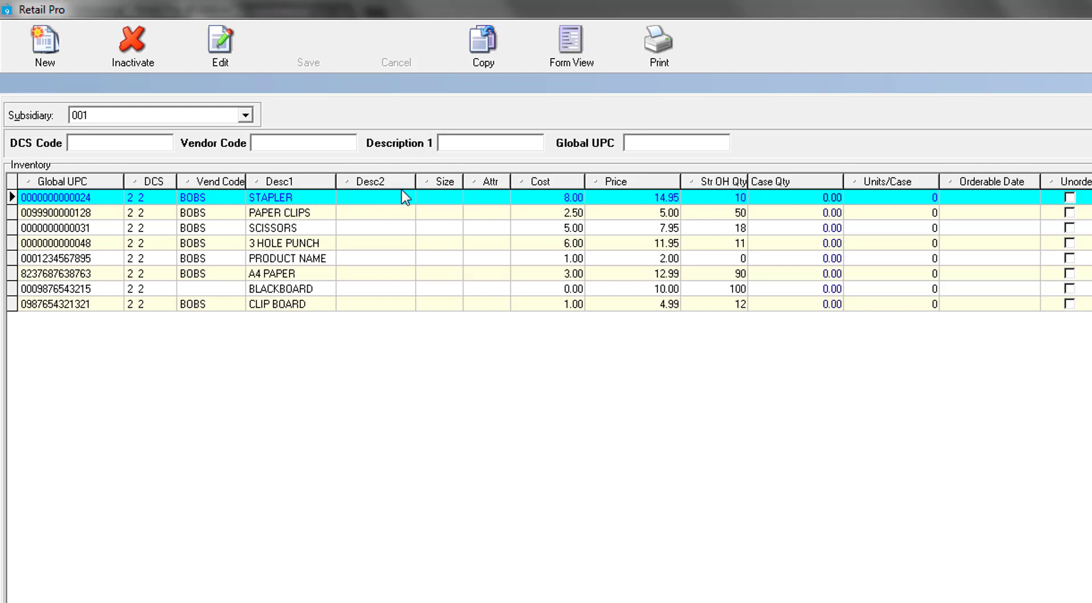
{"action": "double_click", "coordinate": [268, 196]}
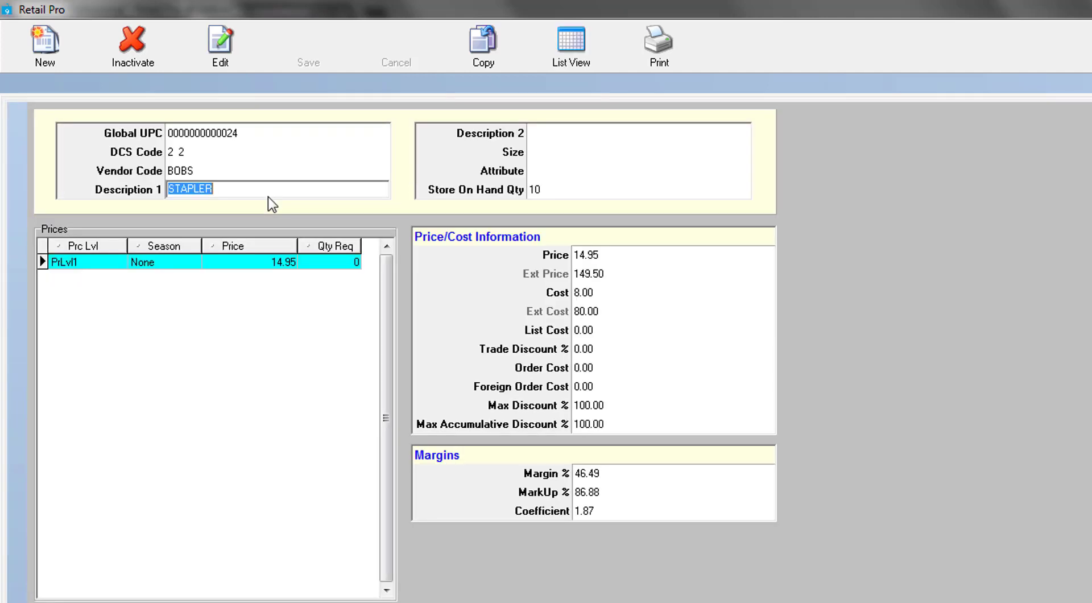
Look up the stapler's DCS code in the department list and return to the item form
{"action": "left_click", "coordinate": [315, 153]}
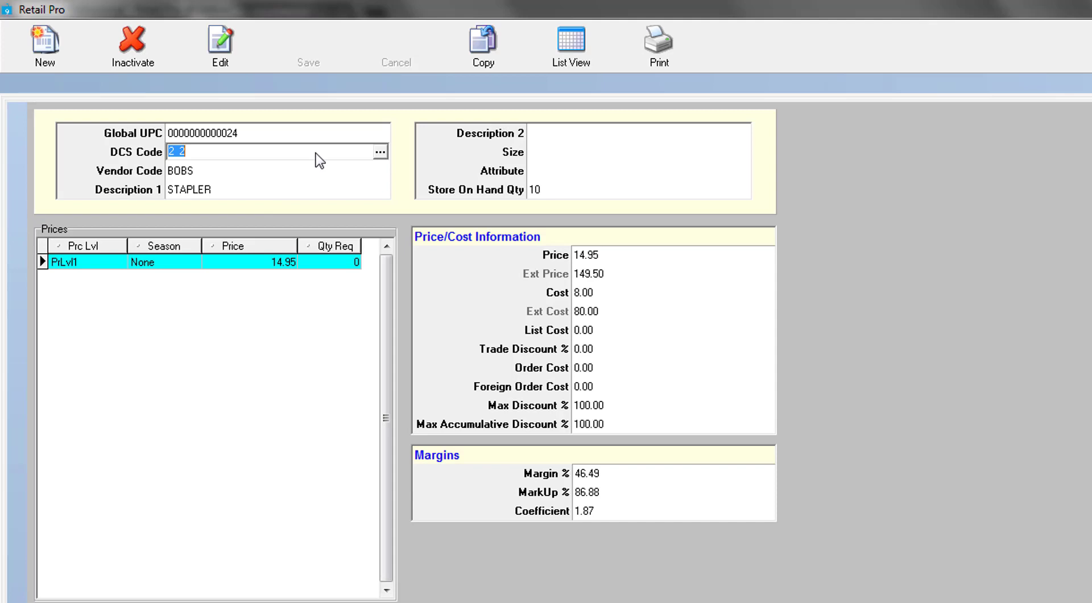
{"action": "left_click", "coordinate": [385, 156]}
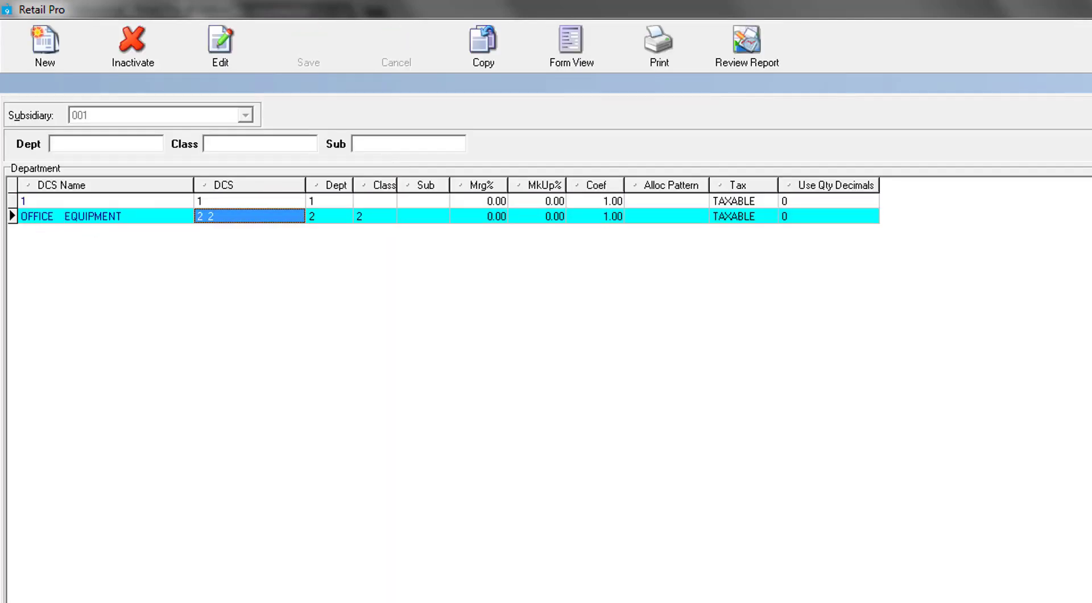
{"action": "key", "text": "Escape"}
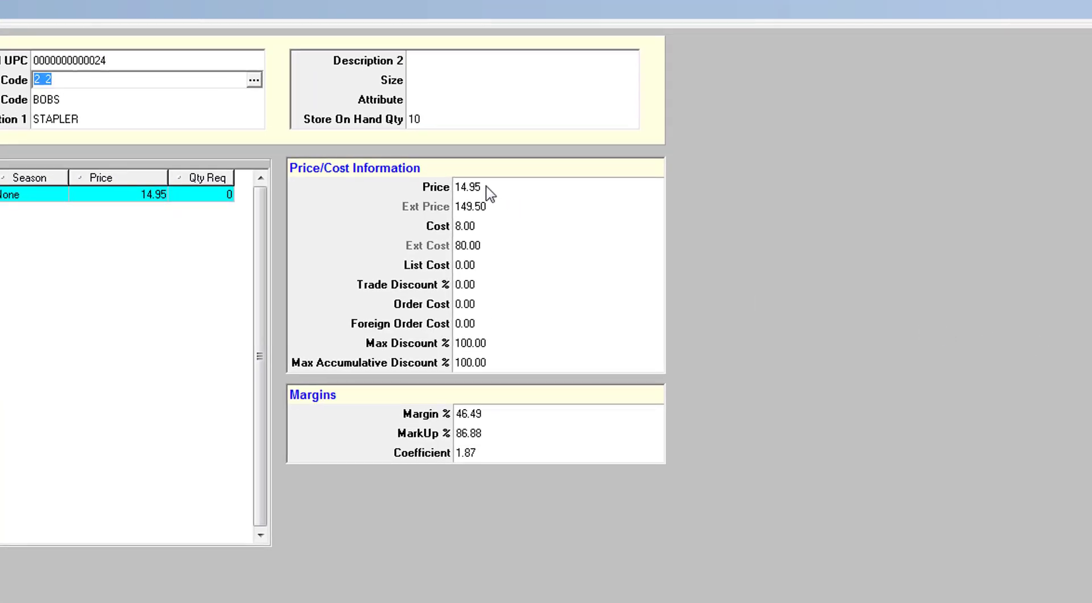
Check the stapler's store on-hand quantity, save the item record, and switch to NSc PAM Professional
{"action": "key", "text": "Tab"}
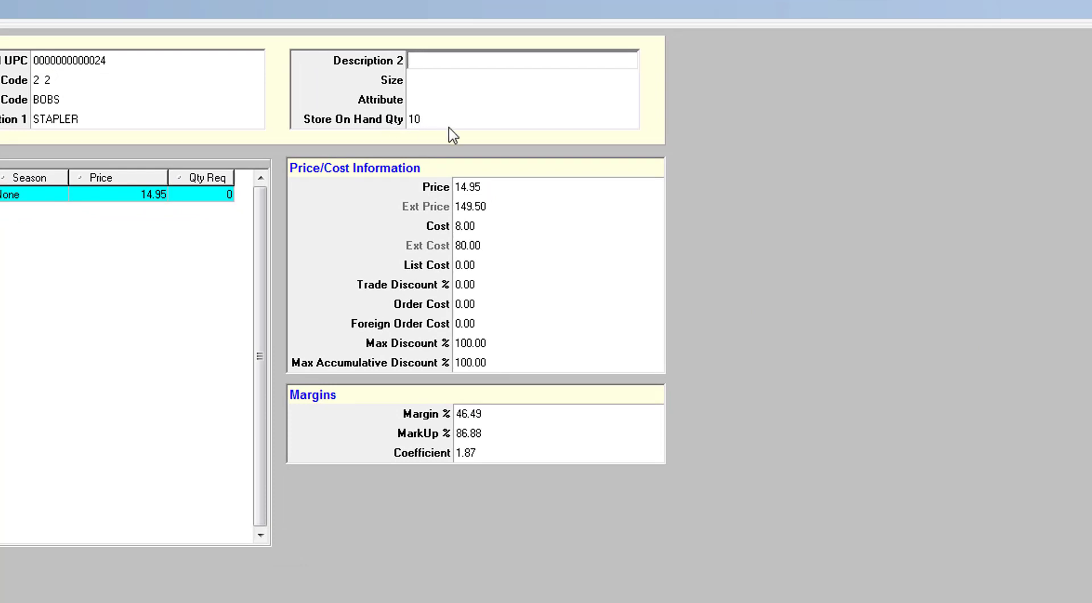
{"action": "left_click", "coordinate": [428, 121]}
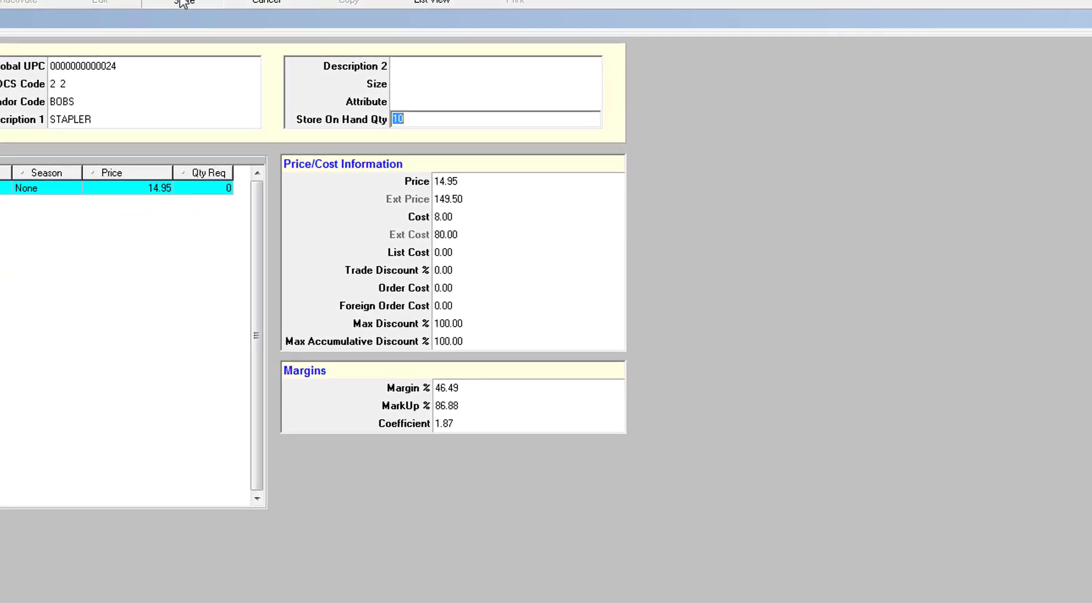
{"action": "left_click", "coordinate": [182, 3]}
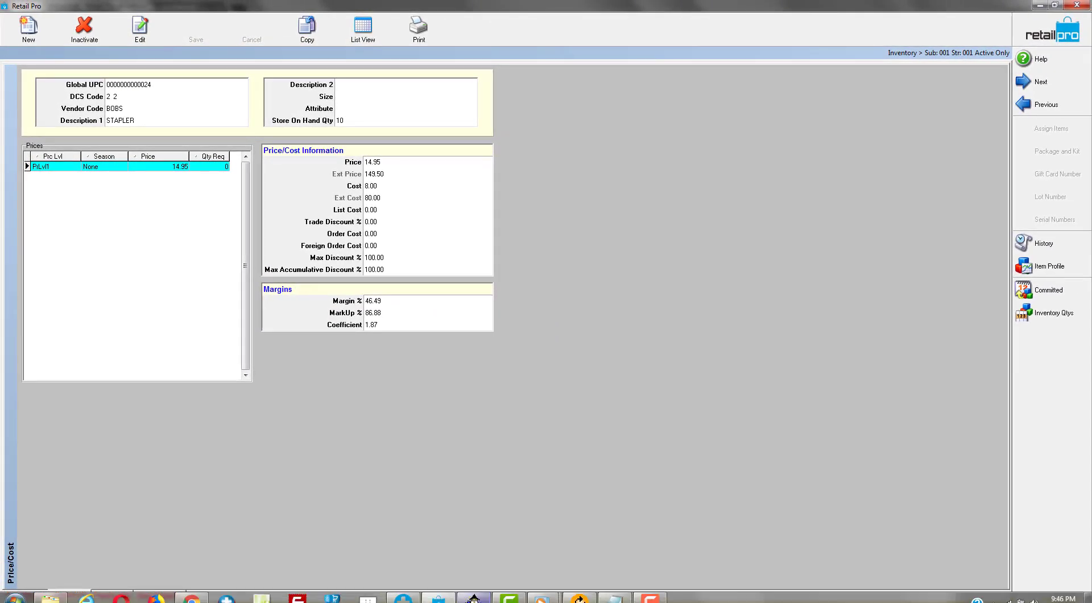
{"action": "left_click", "coordinate": [474, 597]}
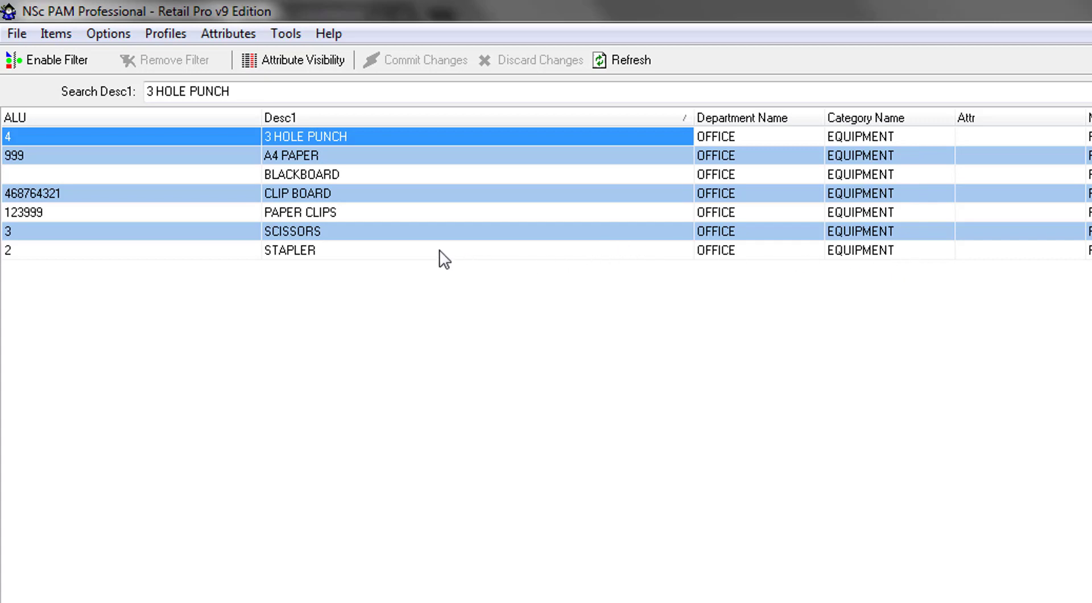
Turn on the Use Alternative (Web) Navigation setting
{"action": "left_click", "coordinate": [107, 32]}
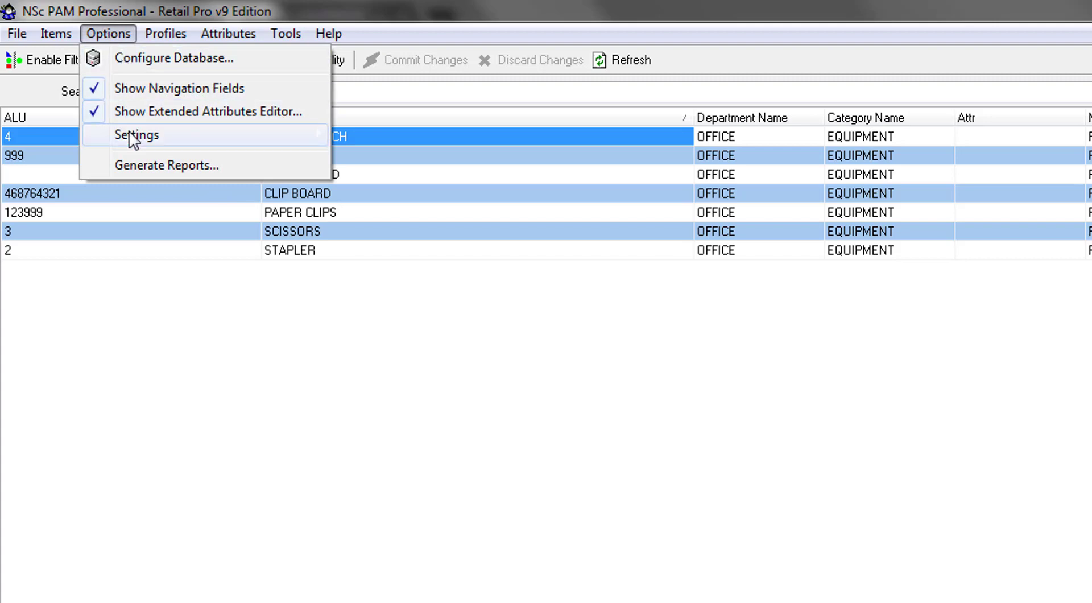
{"action": "mouse_move", "coordinate": [134, 141]}
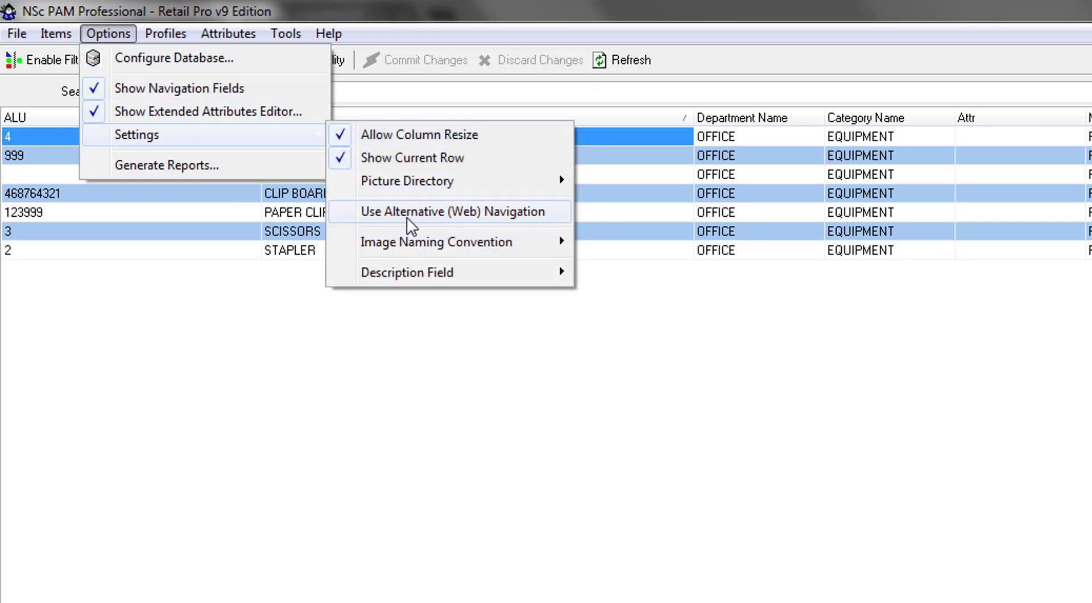
{"action": "left_click", "coordinate": [473, 222]}
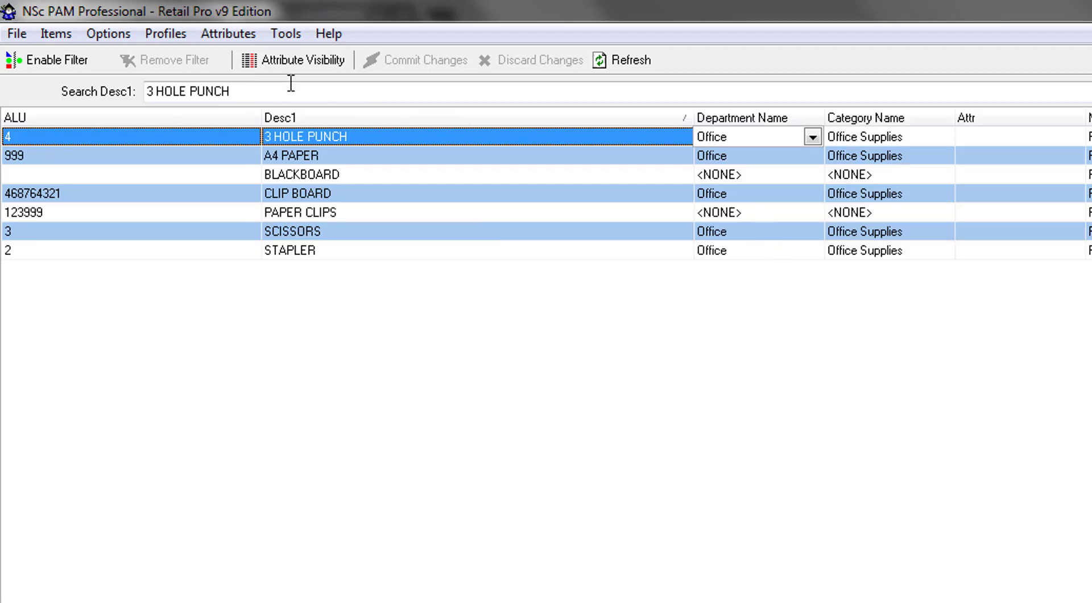
Turn the Use Alternative (Web) Navigation setting back off
{"action": "left_click", "coordinate": [110, 34]}
{"action": "mouse_move", "coordinate": [149, 142]}
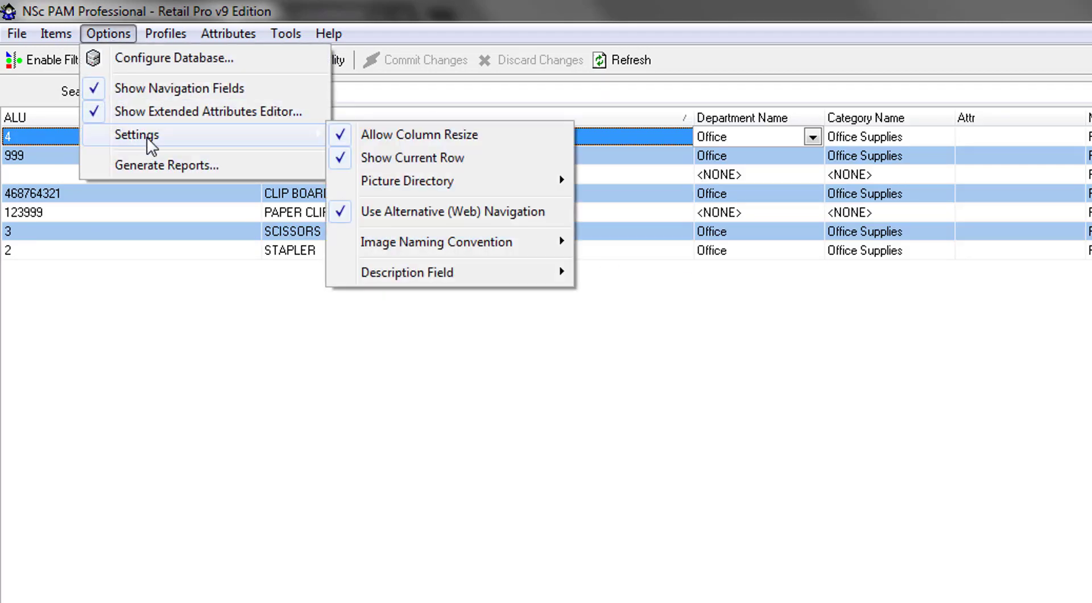
{"action": "left_click", "coordinate": [440, 210]}
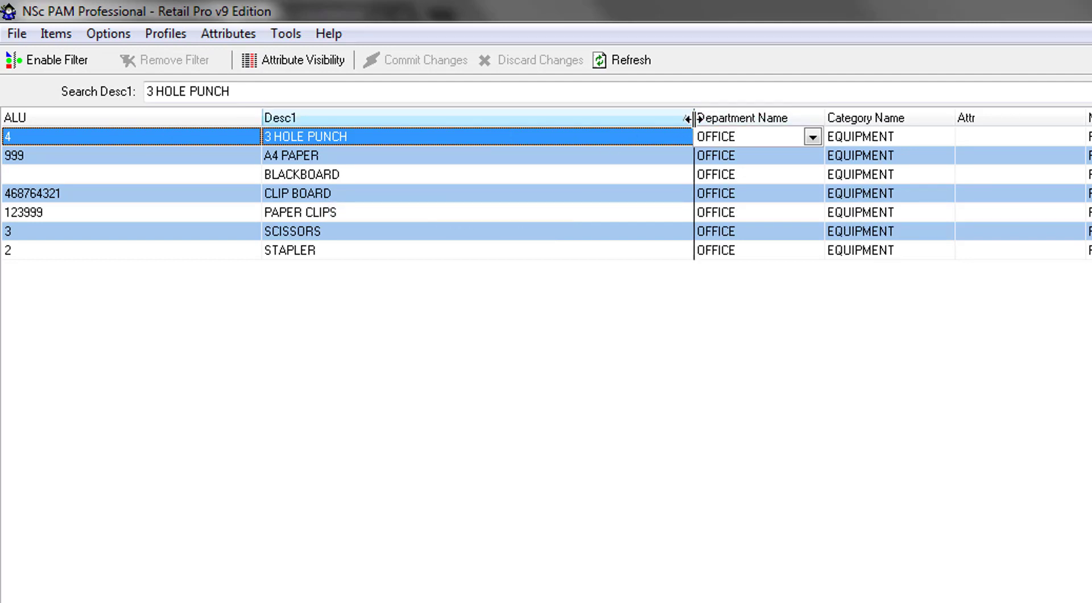
Narrow the Desc1 column and enter the STAPLER row's web description as "Full size Stapler with 100 staple capacity"
{"action": "left_click_drag", "start_coordinate": [693, 118], "coordinate": [446, 117]}
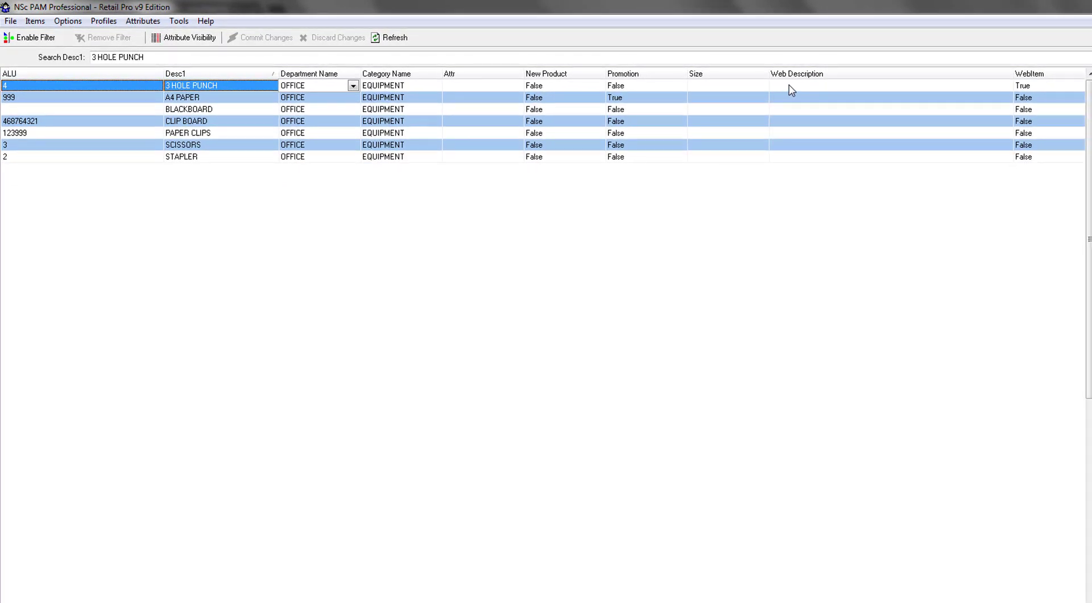
{"action": "left_click", "coordinate": [802, 159]}
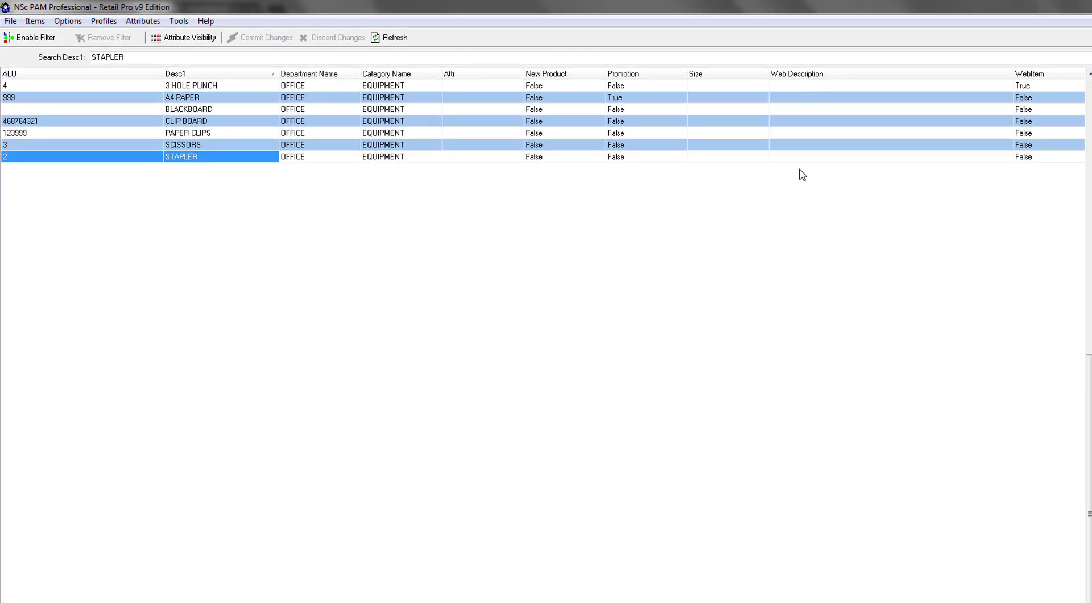
{"action": "type", "text": "Full size Stapler with 1"}
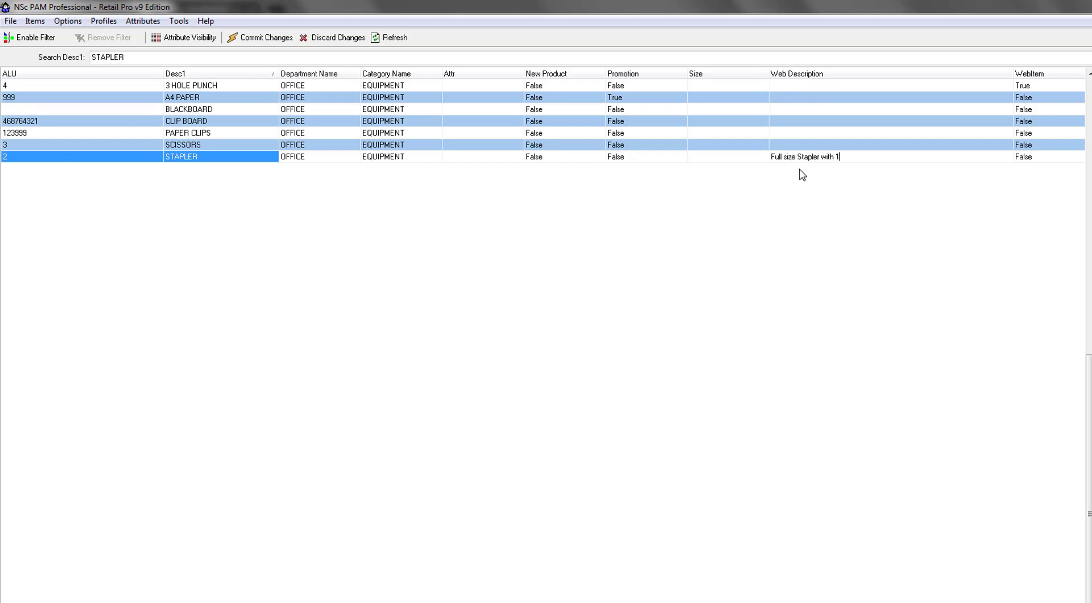
{"action": "key", "text": "Tab"}
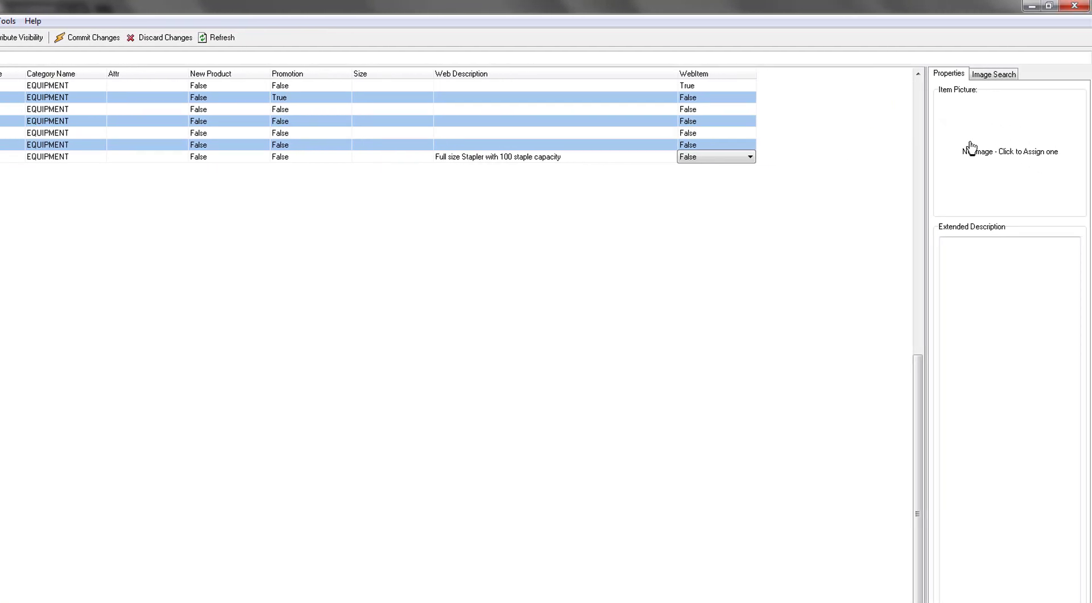
Search for stapler images and use the black 1000 x 1000 px result as the item's picture
{"action": "left_click", "coordinate": [994, 74]}
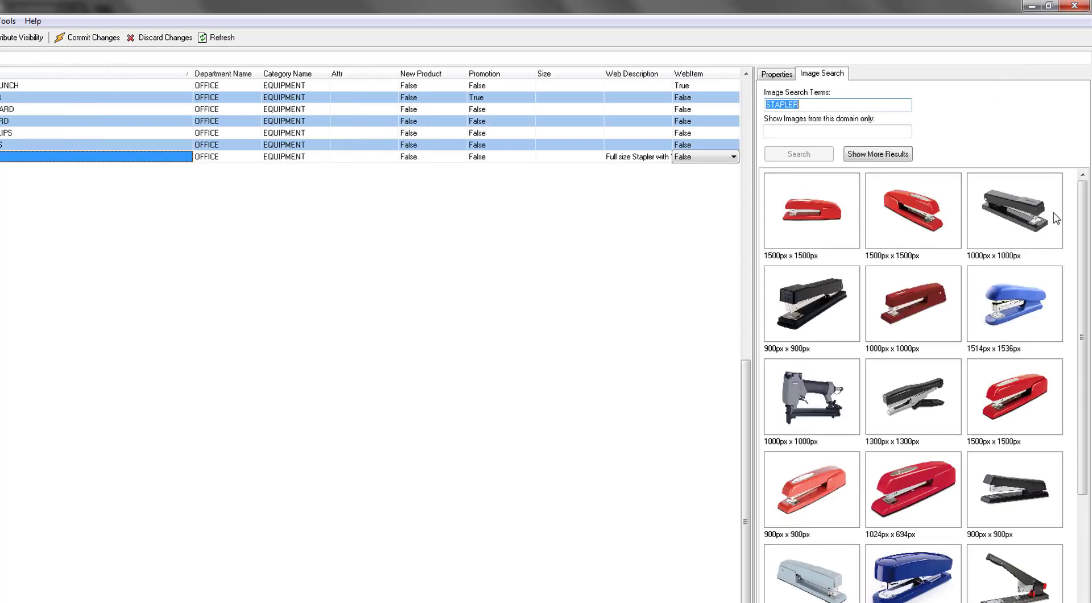
{"action": "double_click", "coordinate": [1023, 223]}
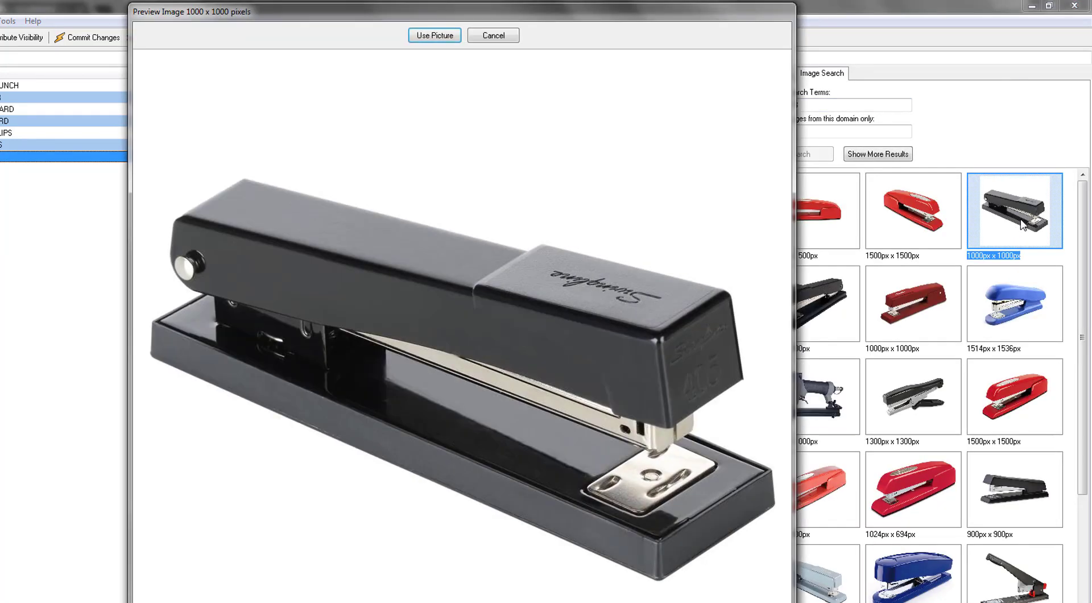
{"action": "left_click", "coordinate": [423, 39]}
{"action": "left_click", "coordinate": [506, 426]}
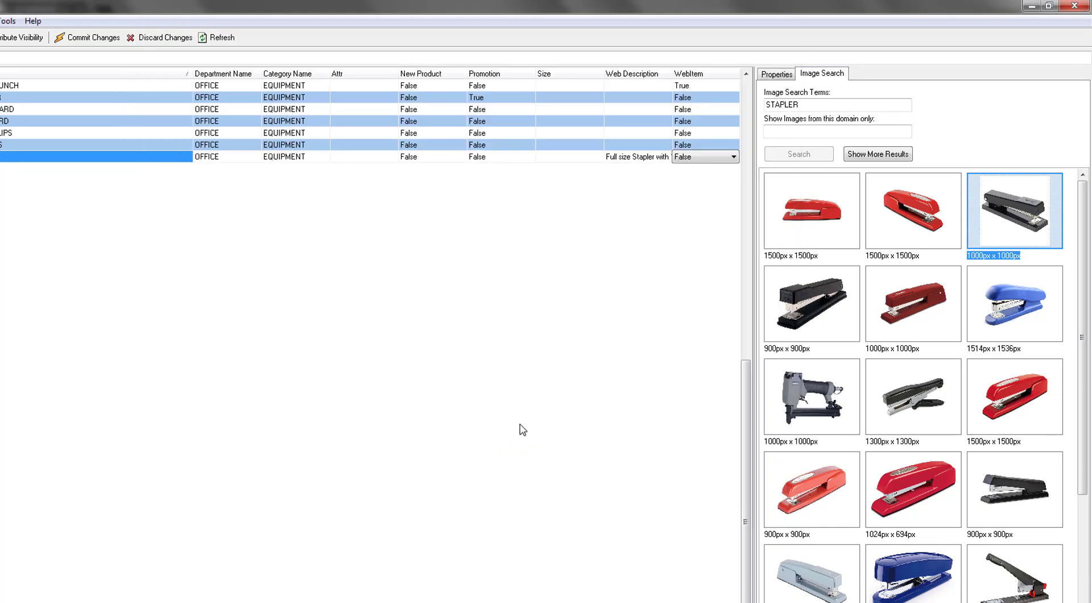
Paste the copied product text into the stapler's Extended Description property
{"action": "left_click", "coordinate": [769, 76]}
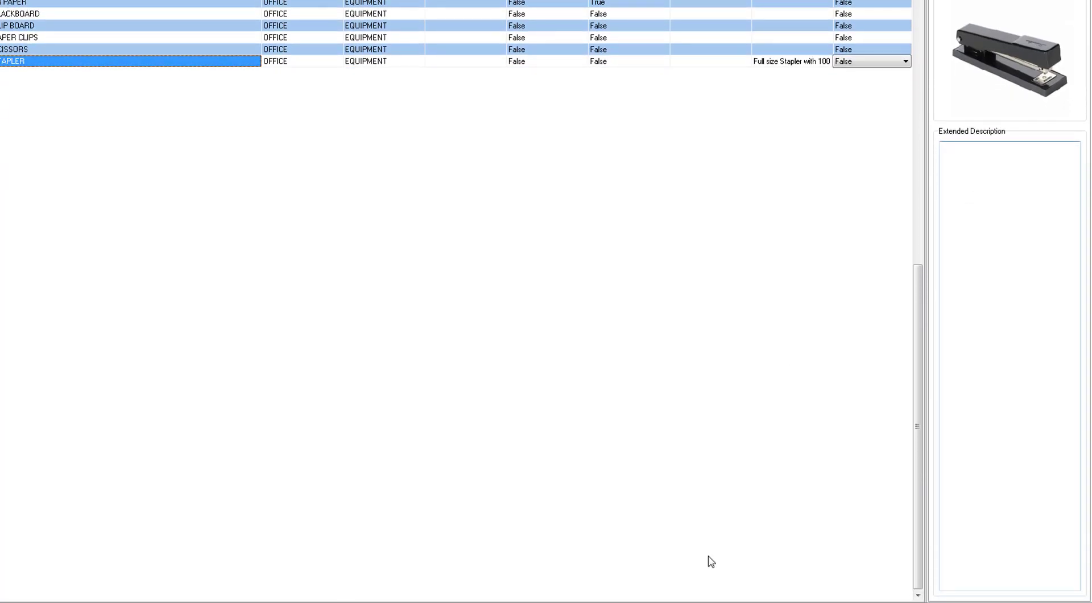
{"action": "left_click", "coordinate": [1007, 171]}
{"action": "right_click", "coordinate": [1005, 174]}
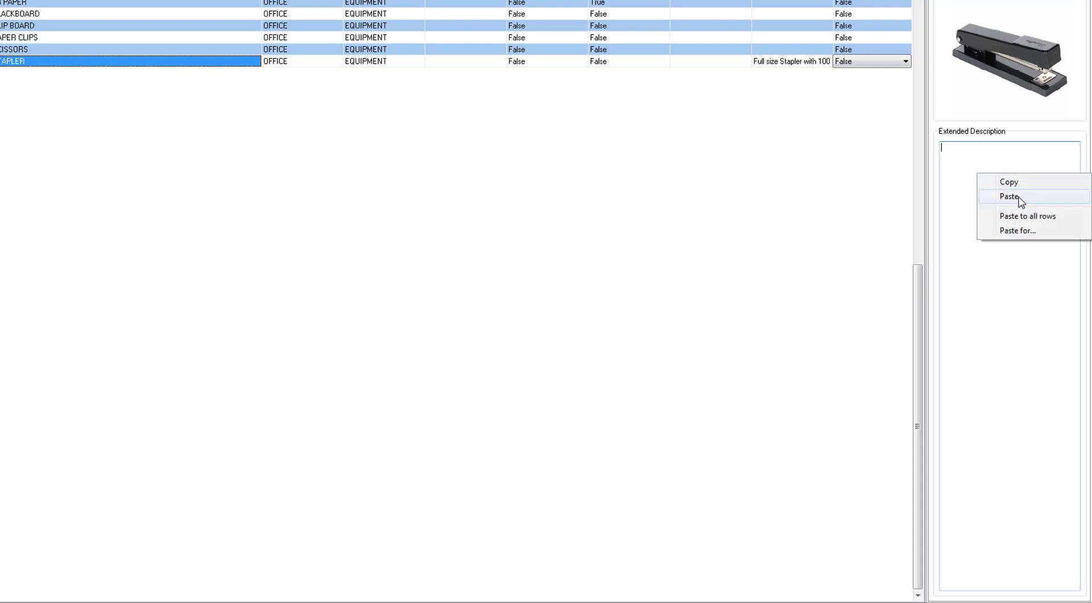
{"action": "left_click", "coordinate": [1009, 196]}
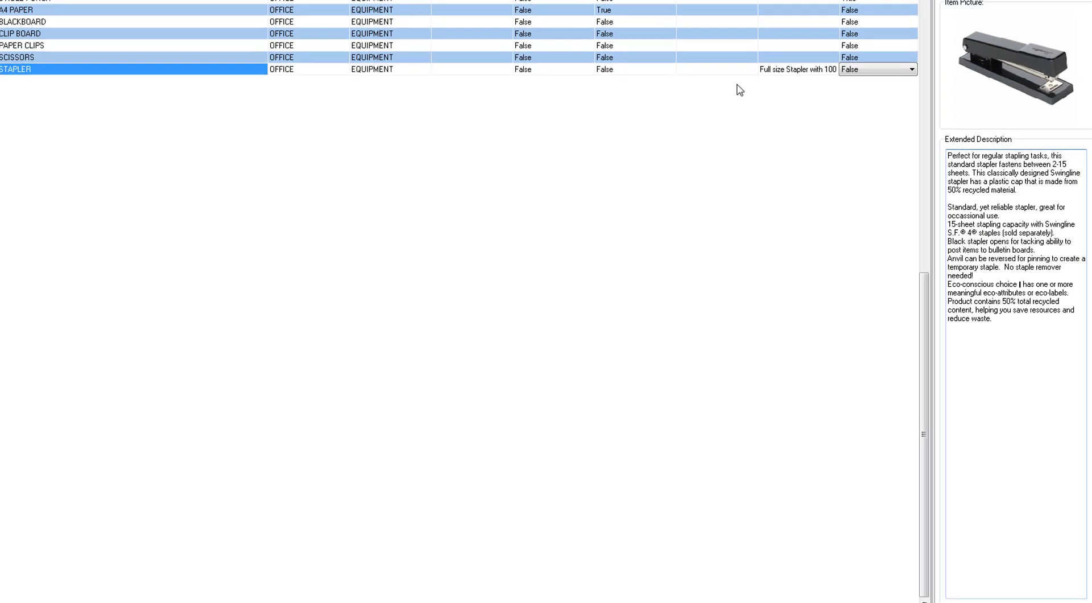
Set New Product and WebItem to True for the STAPLER row
{"action": "left_click", "coordinate": [556, 63]}
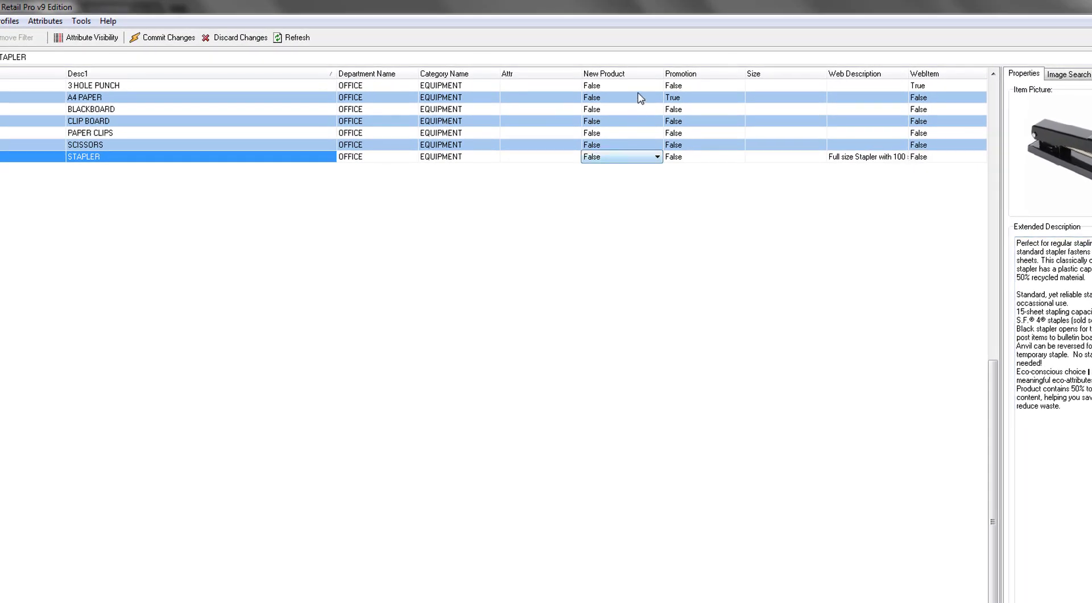
{"action": "left_click", "coordinate": [639, 161]}
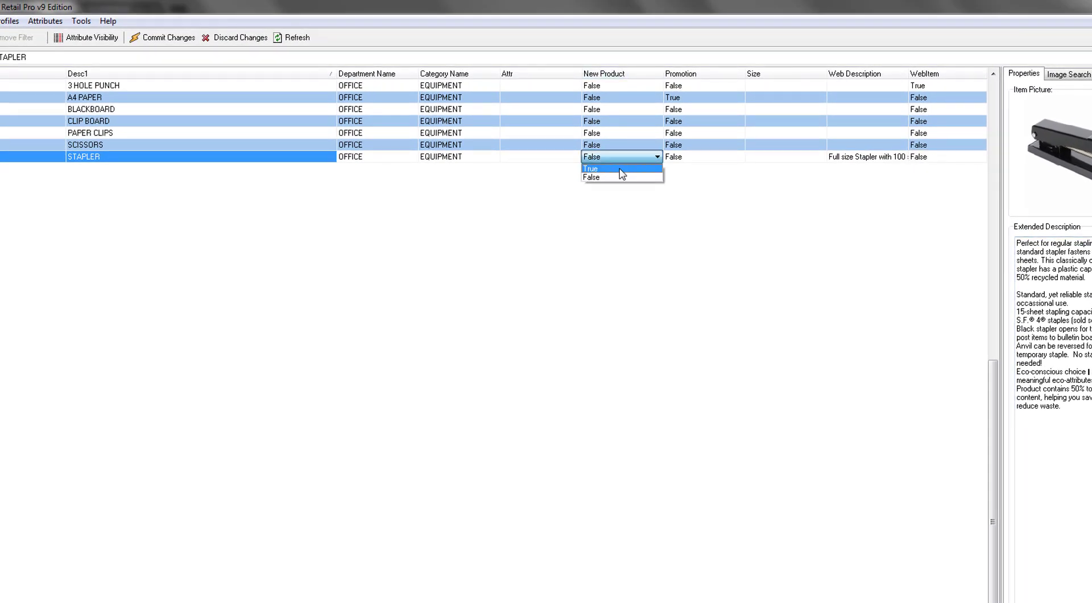
{"action": "left_click", "coordinate": [621, 169]}
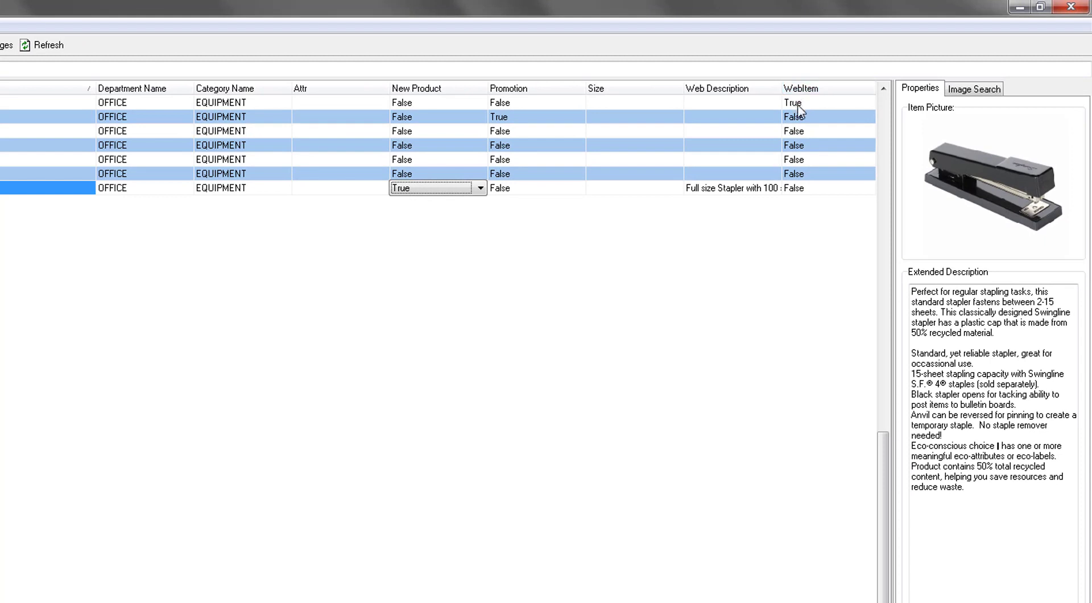
{"action": "left_click", "coordinate": [835, 196]}
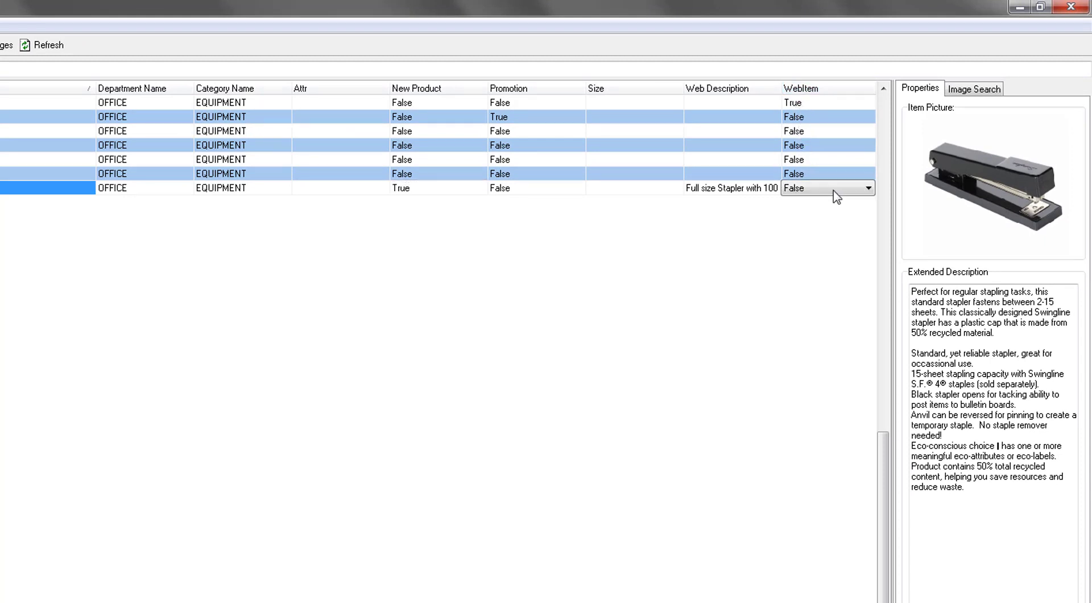
{"action": "left_click", "coordinate": [847, 193]}
{"action": "left_click", "coordinate": [835, 210]}
Paste the 3 HOLE PUNCH row's WebItem value True to all rows and commit the pending changes
{"action": "left_click", "coordinate": [814, 104]}
{"action": "right_click", "coordinate": [814, 102]}
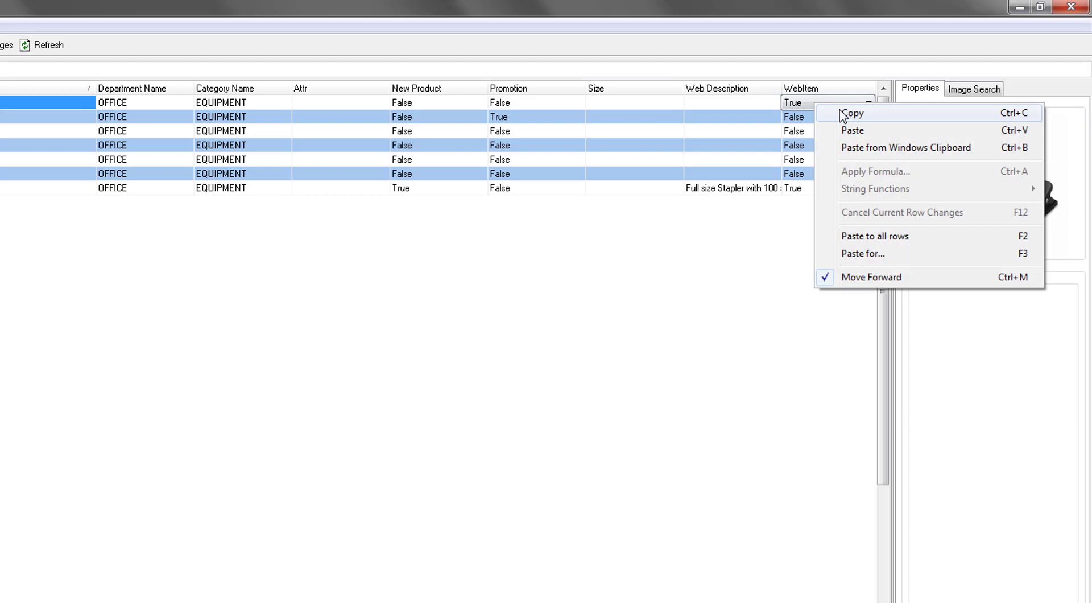
{"action": "left_click", "coordinate": [867, 238]}
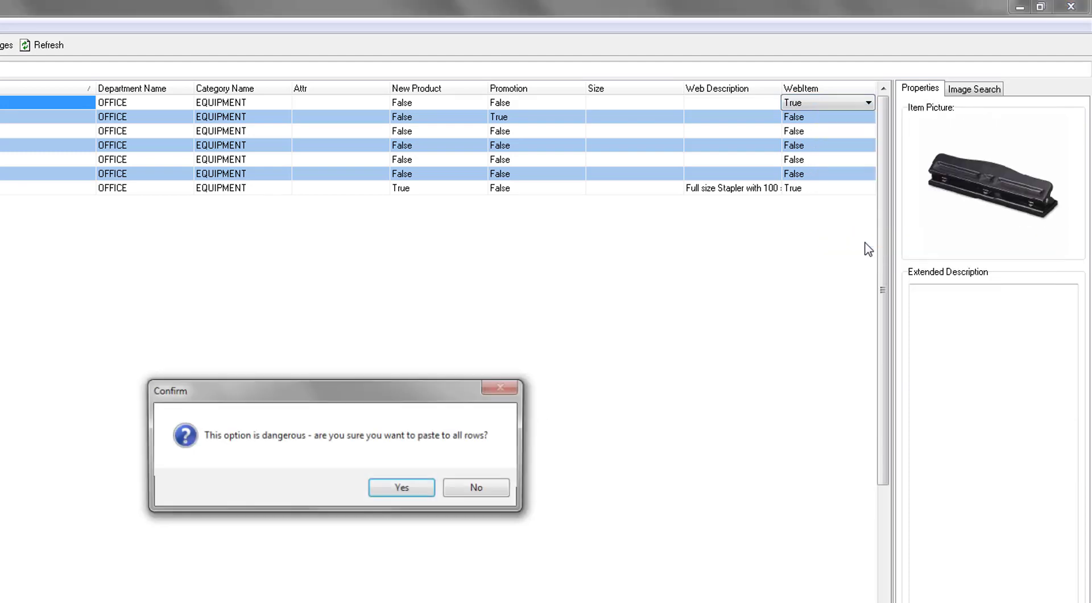
{"action": "left_click", "coordinate": [391, 487]}
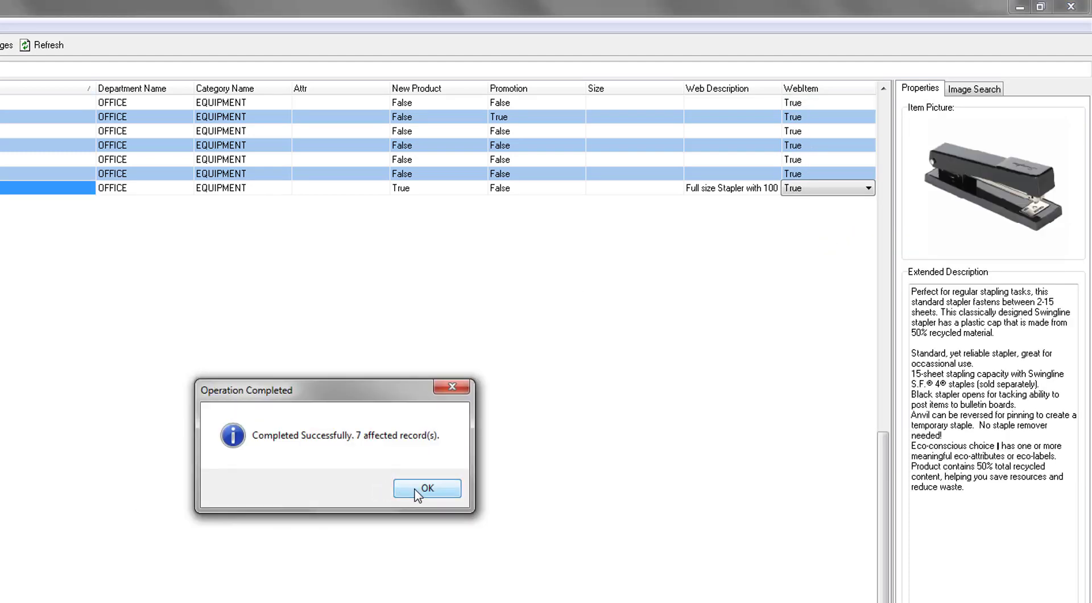
{"action": "left_click", "coordinate": [418, 489]}
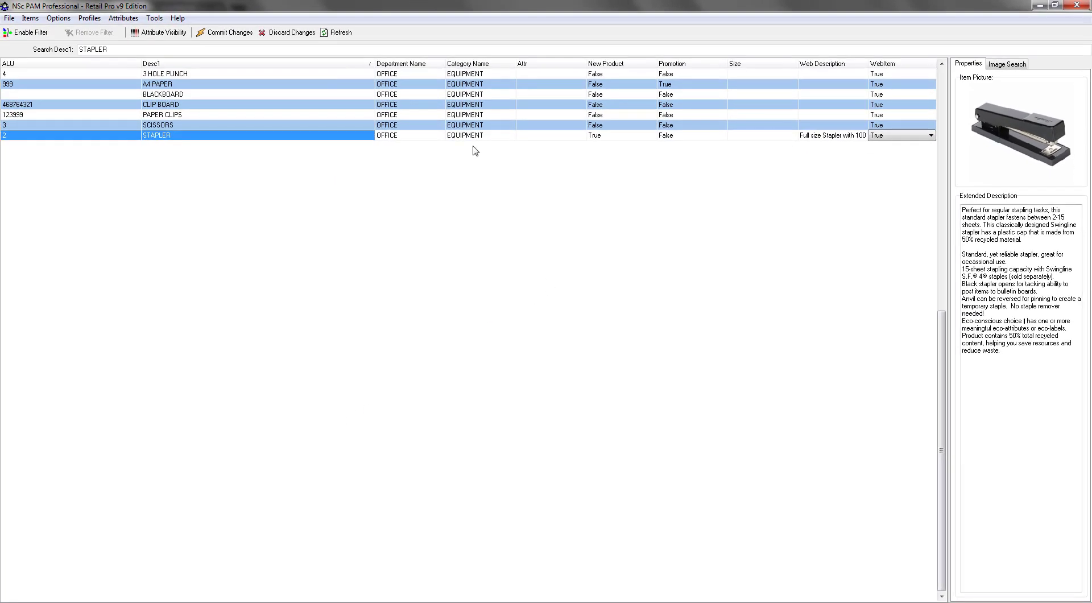
{"action": "left_click", "coordinate": [229, 35]}
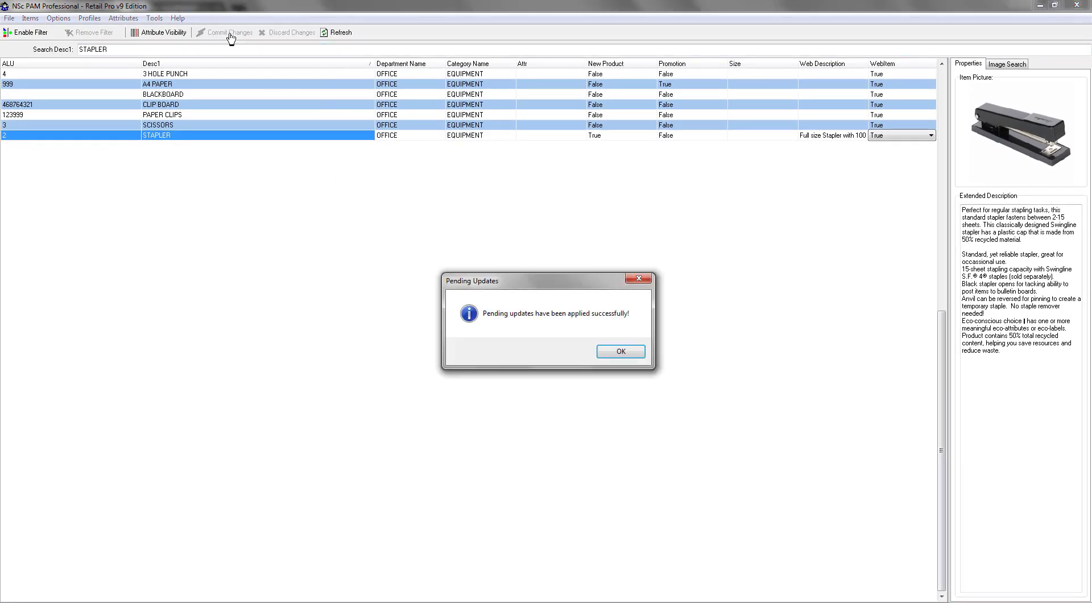
{"action": "left_click", "coordinate": [612, 356]}
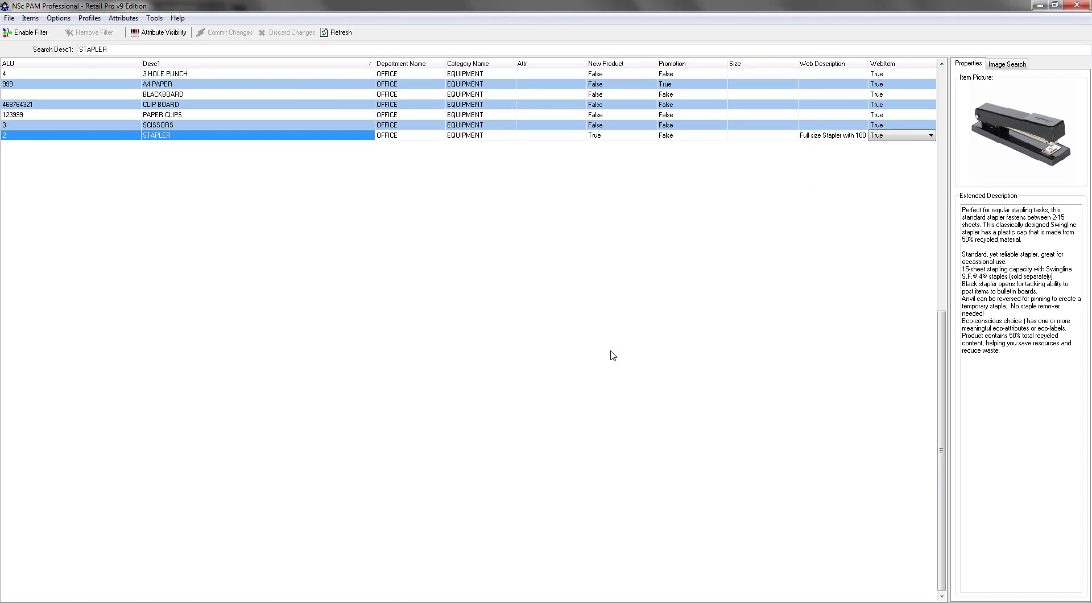
Switch to NSc Sync and synchronize the item changes with the webstore
{"action": "mouse_move", "coordinate": [624, 601]}
{"action": "left_click", "coordinate": [580, 597]}
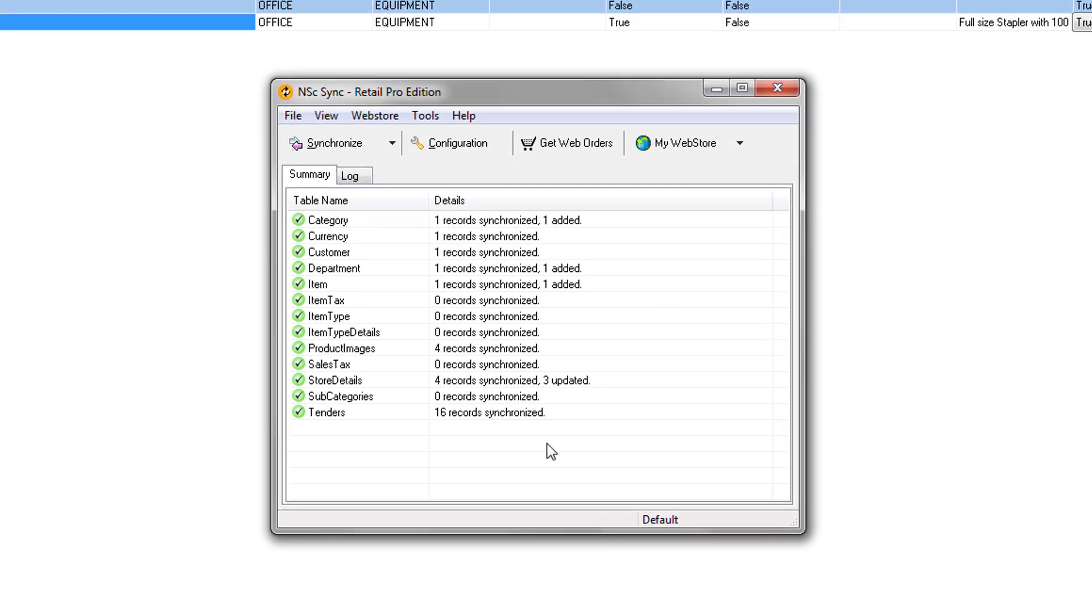
{"action": "left_click", "coordinate": [344, 146]}
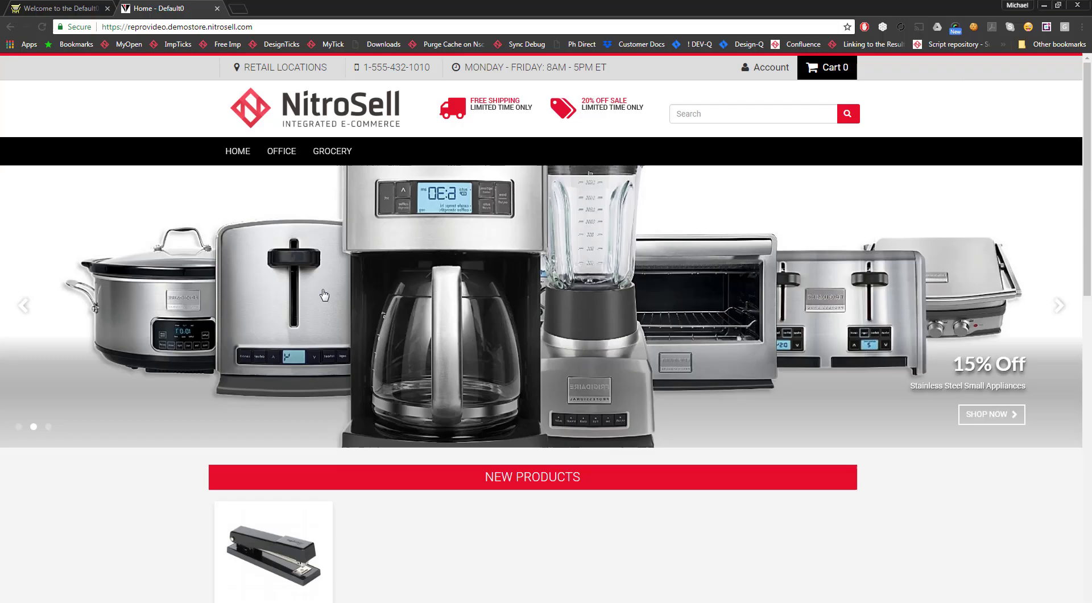
Look through the New Products and Promotions sections on the webstore's home page
{"action": "scroll", "coordinate": [294, 313], "scroll_direction": "down", "scroll_amount": 4}
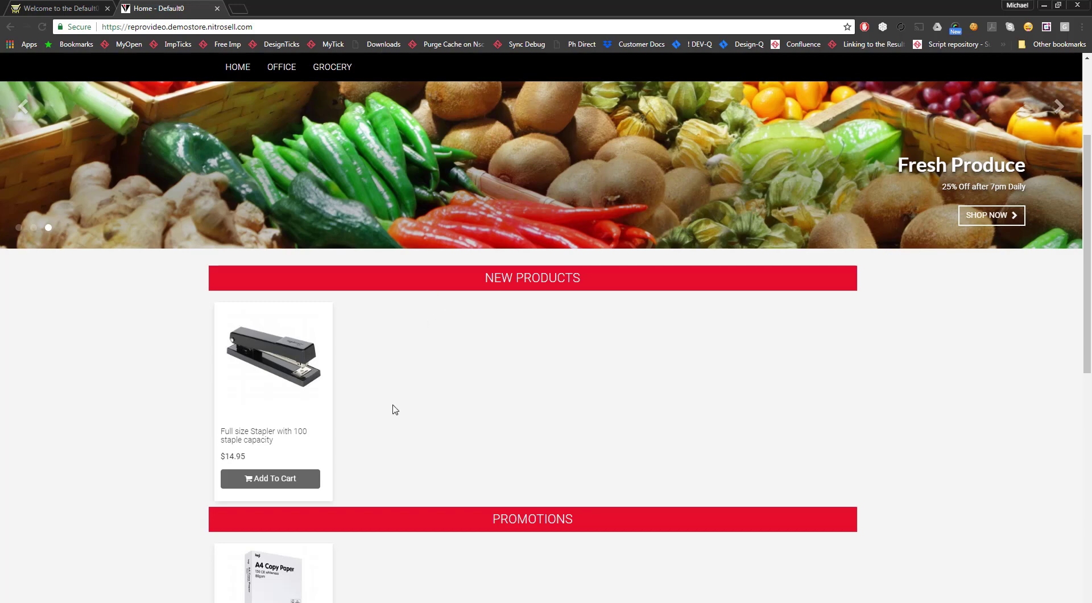
{"action": "scroll", "coordinate": [394, 408], "scroll_direction": "down", "scroll_amount": 2}
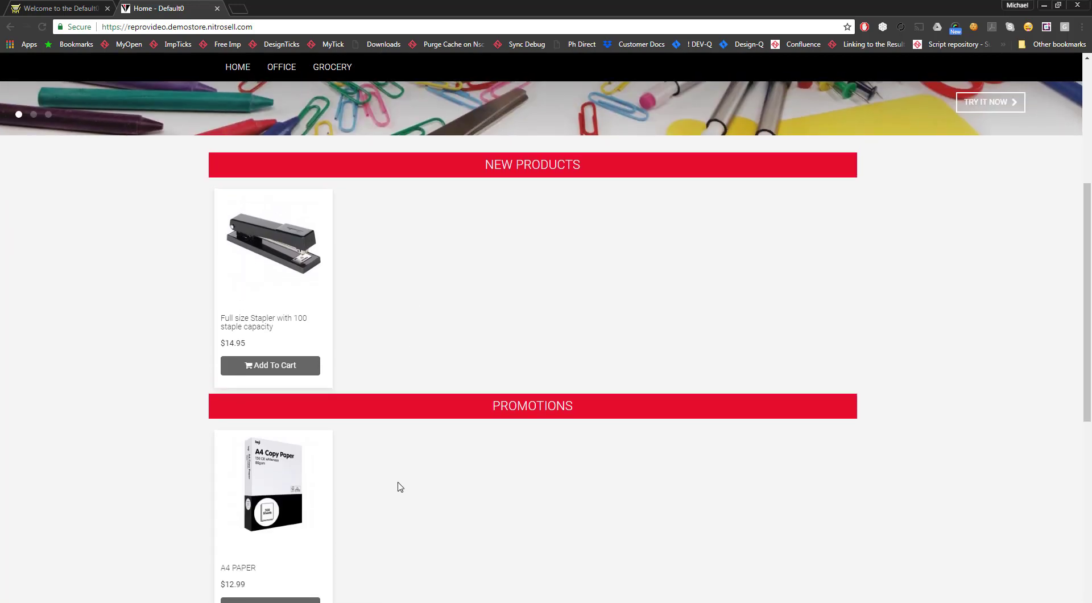
{"action": "scroll", "coordinate": [398, 484], "scroll_direction": "up", "scroll_amount": 5}
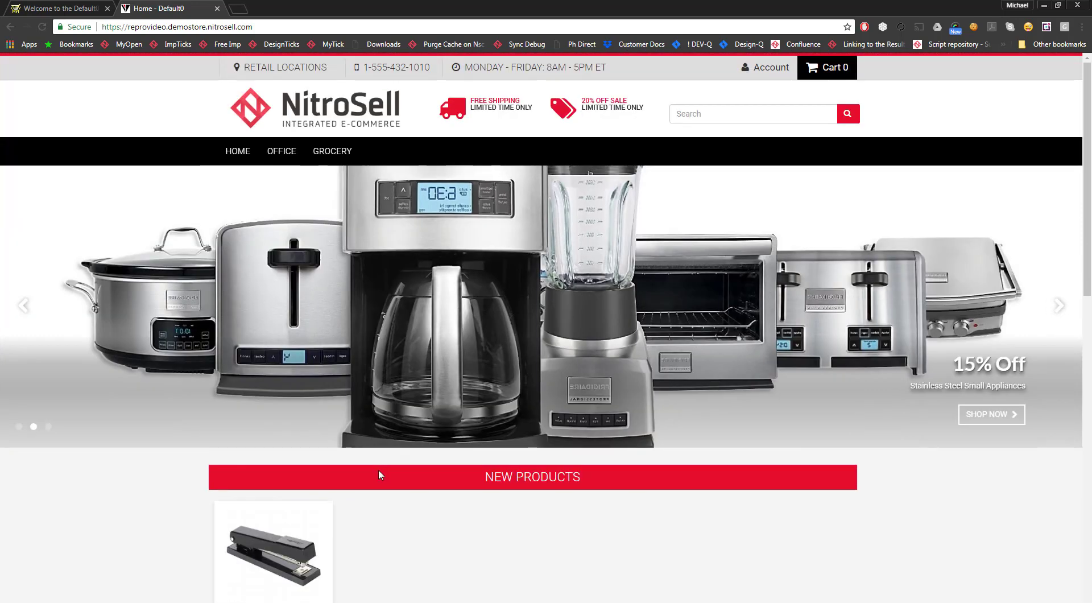
Look at the WebStore Manager's Design & Content options and open its content page management
{"action": "left_click", "coordinate": [77, 7]}
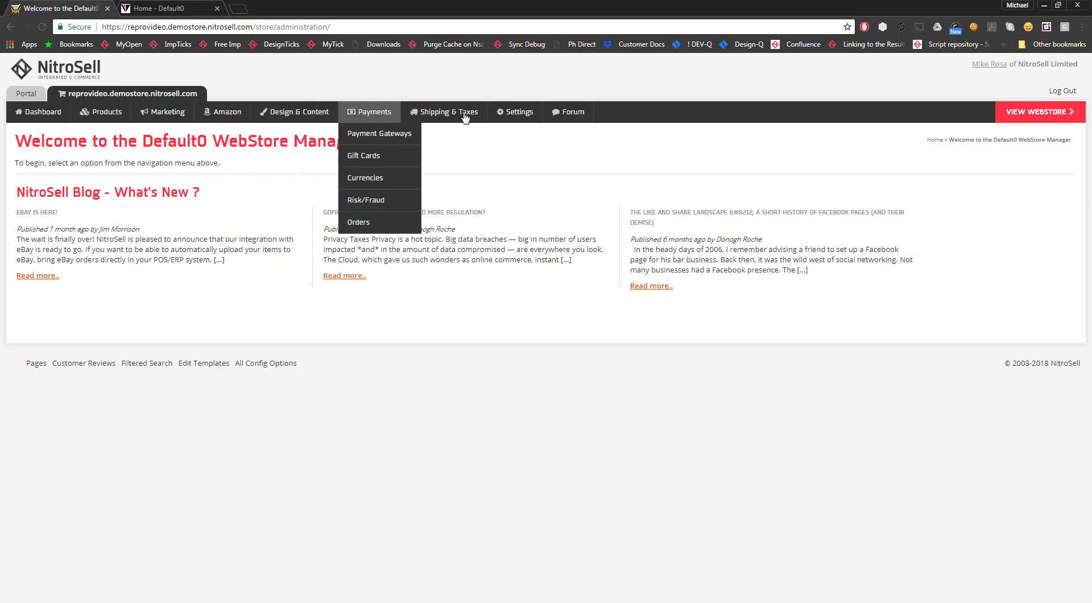
{"action": "mouse_move", "coordinate": [273, 111]}
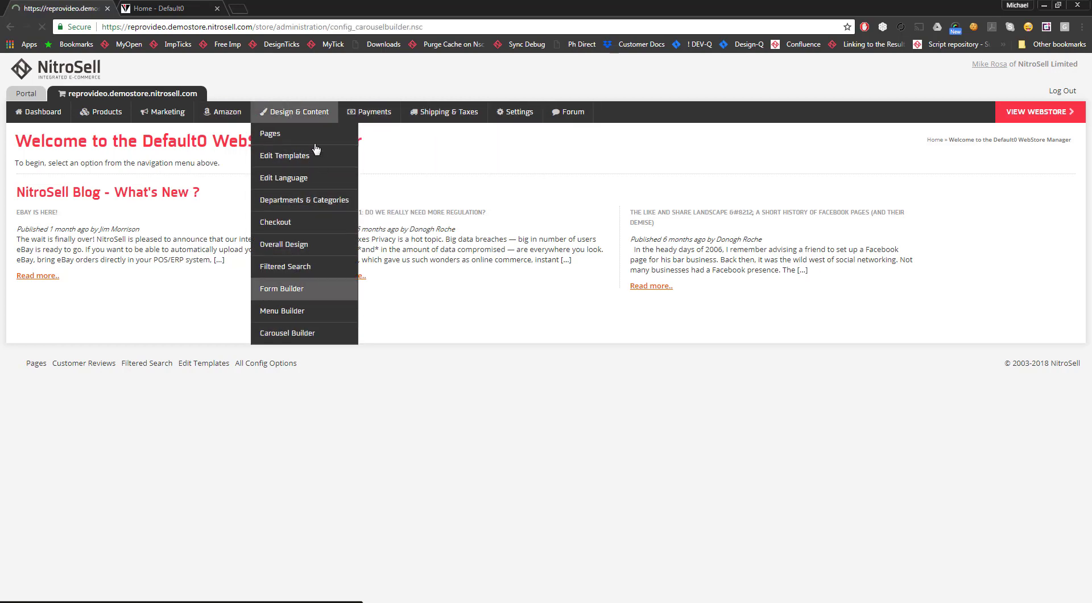
{"action": "left_click", "coordinate": [307, 117]}
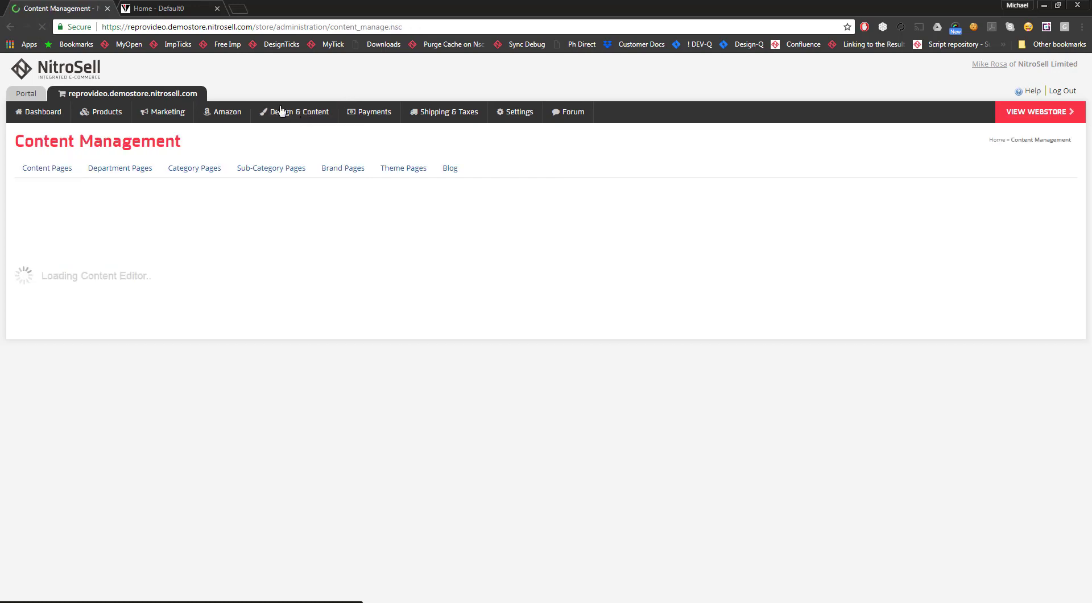
{"action": "mouse_move", "coordinate": [292, 111]}
{"action": "left_click", "coordinate": [317, 317]}
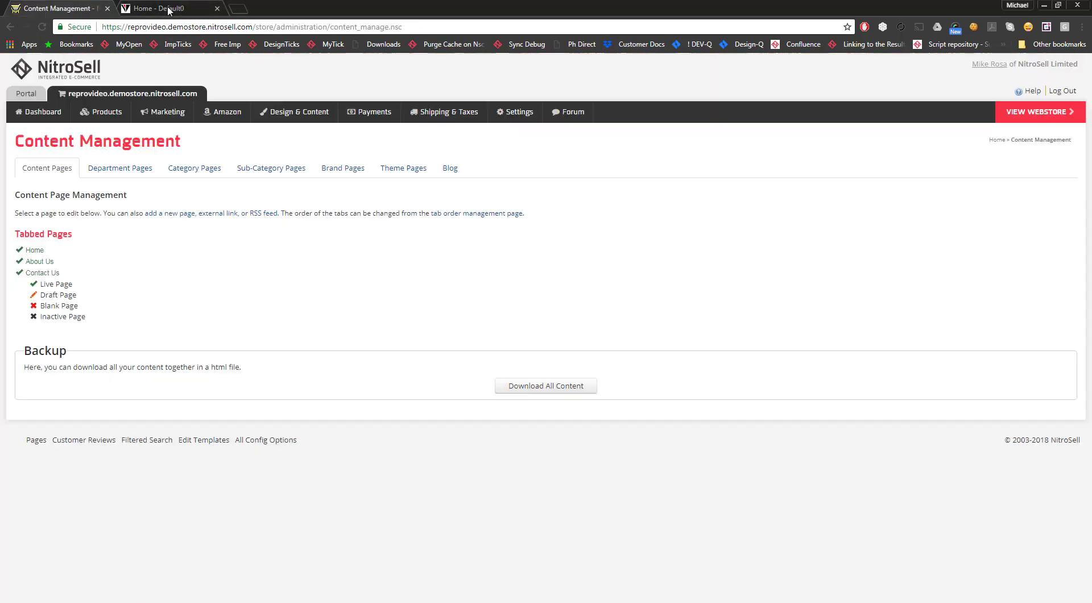
Return to the webstore, open the Full size Stapler from the OFFICE department's EQUIPMENT category and review its description
{"action": "left_click", "coordinate": [184, 10]}
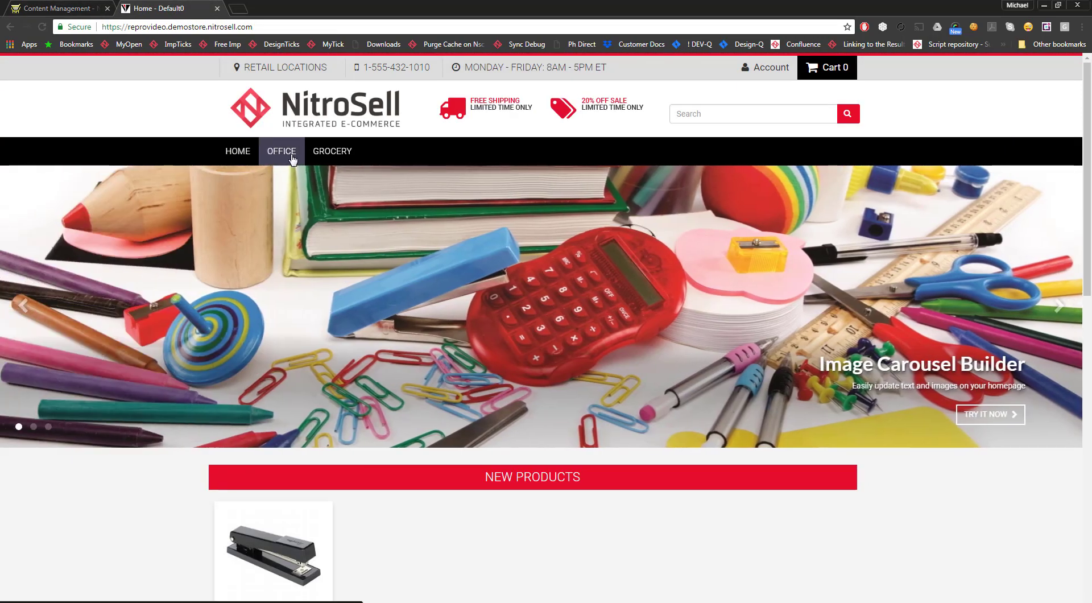
{"action": "mouse_move", "coordinate": [287, 153]}
{"action": "left_click", "coordinate": [293, 193]}
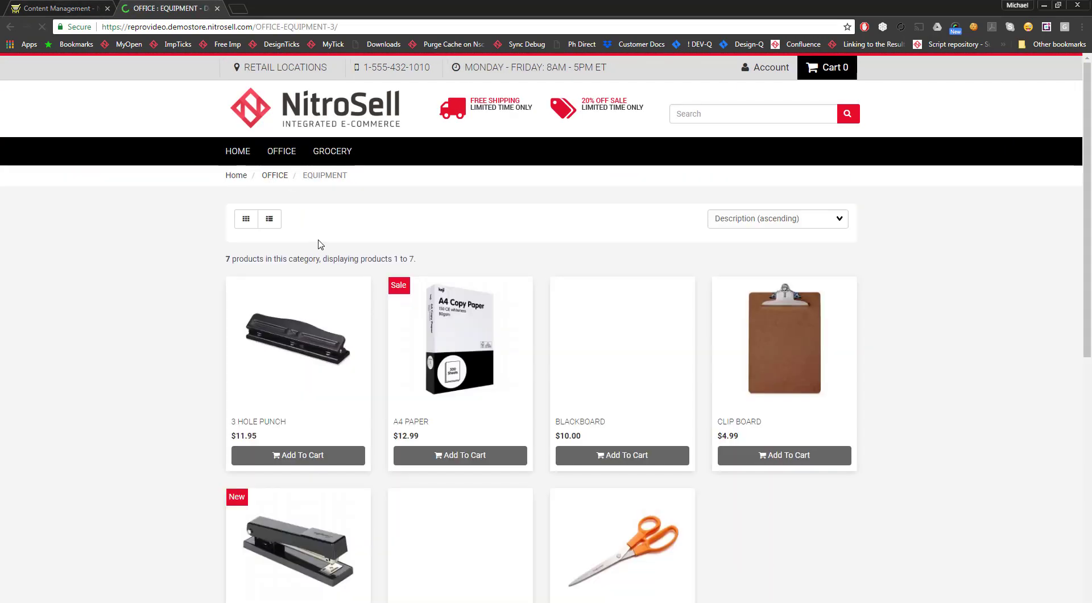
{"action": "scroll", "coordinate": [317, 244], "scroll_direction": "down", "scroll_amount": 5}
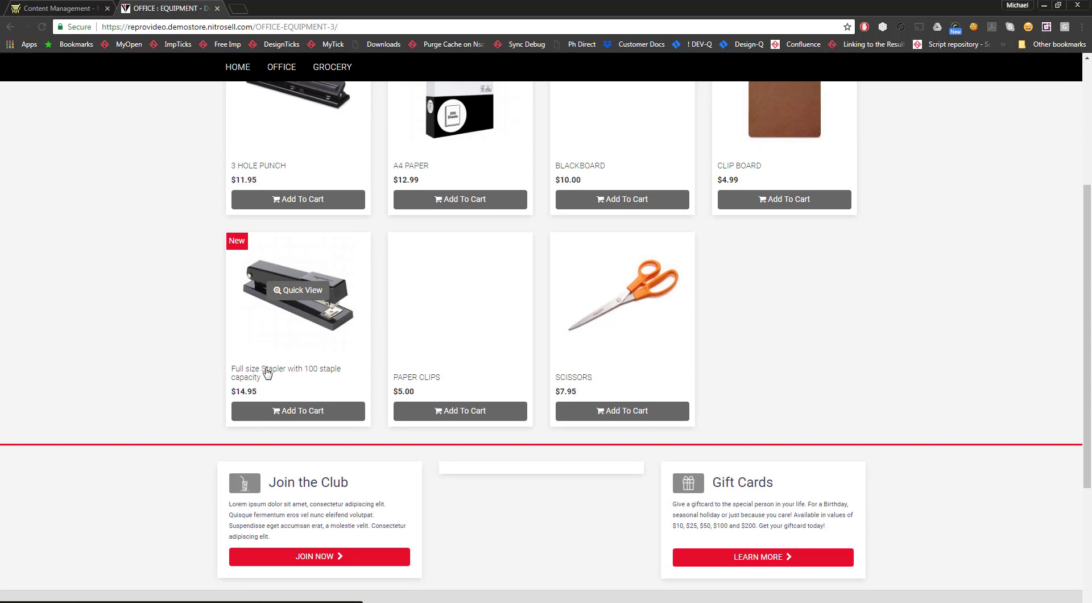
{"action": "left_click", "coordinate": [267, 372]}
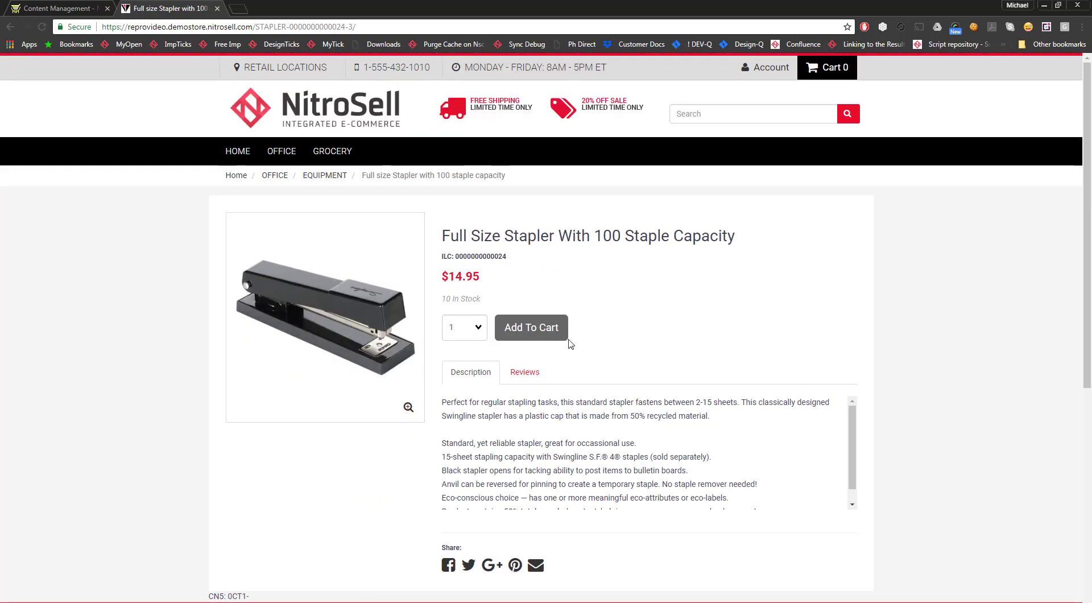
{"action": "left_click_drag", "start_coordinate": [528, 414], "coordinate": [717, 513]}
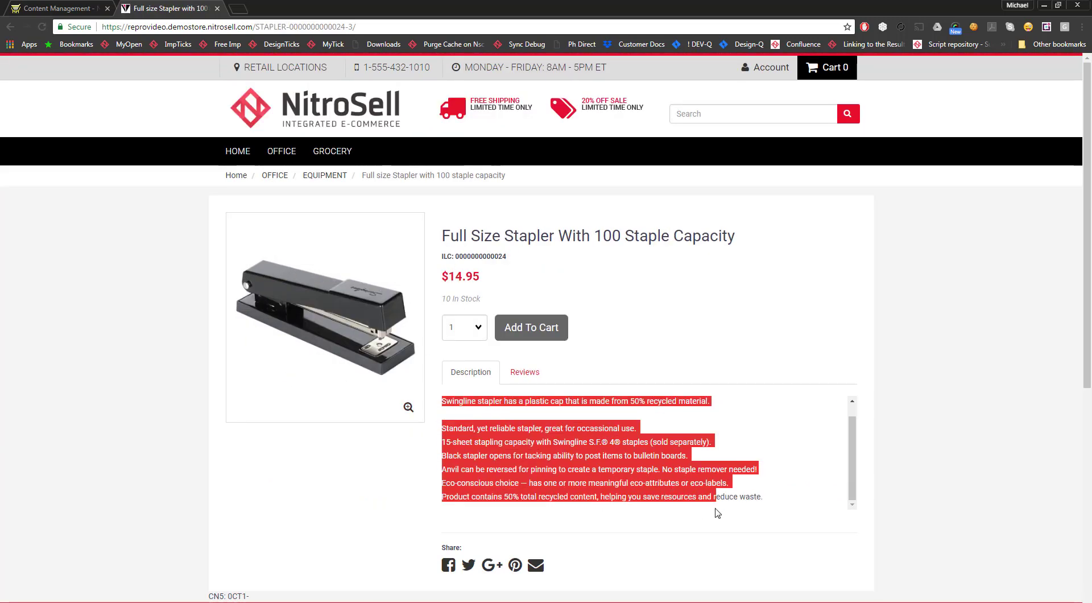
{"action": "left_click", "coordinate": [679, 342]}
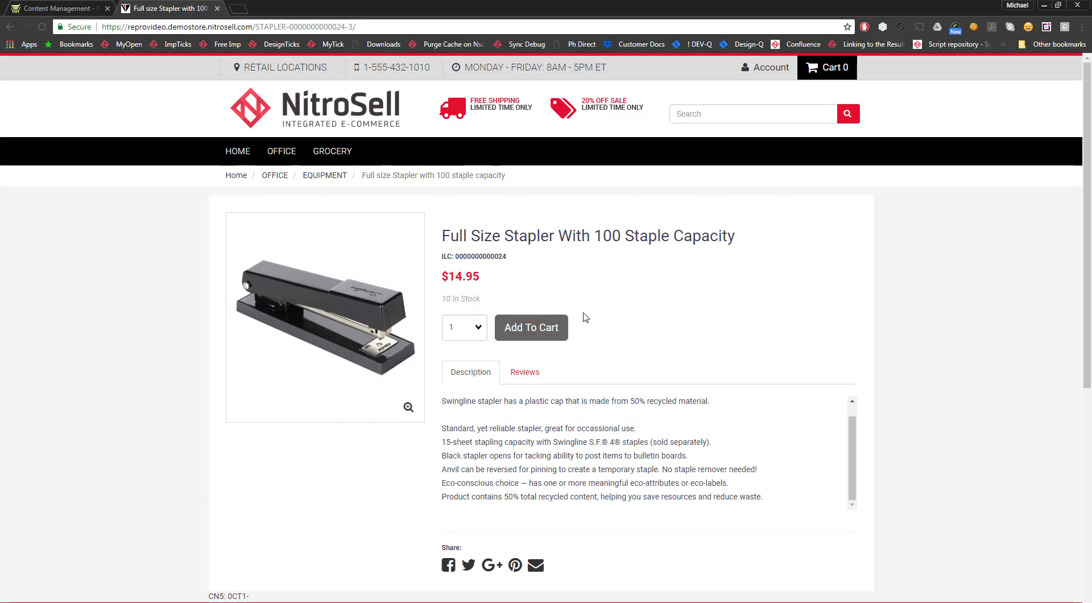
Add one stapler to the cart and proceed to checkout
{"action": "left_click", "coordinate": [534, 331]}
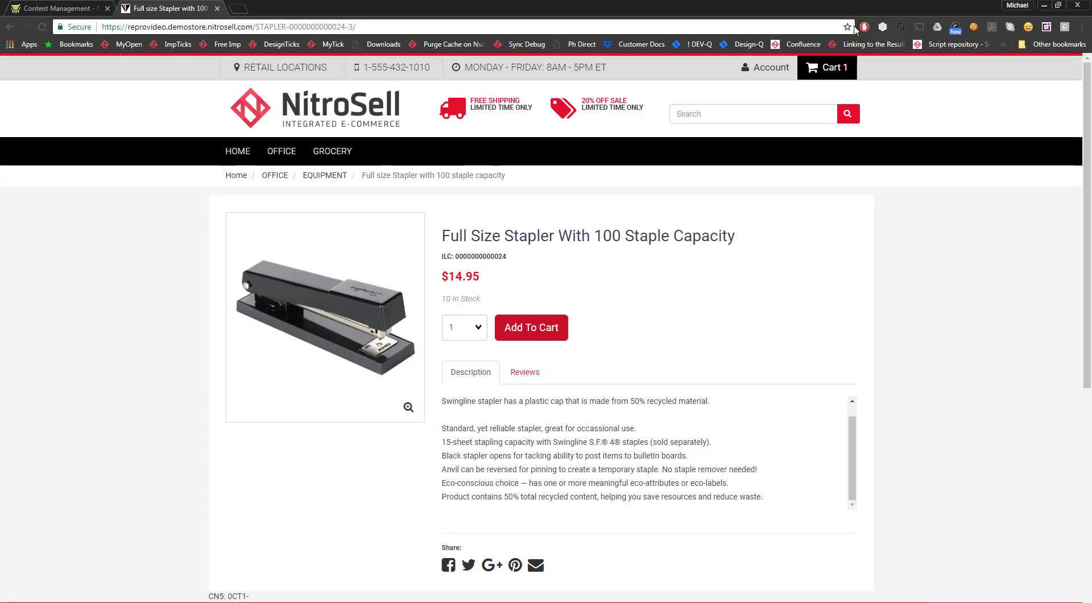
{"action": "mouse_move", "coordinate": [827, 67]}
{"action": "left_click", "coordinate": [793, 158]}
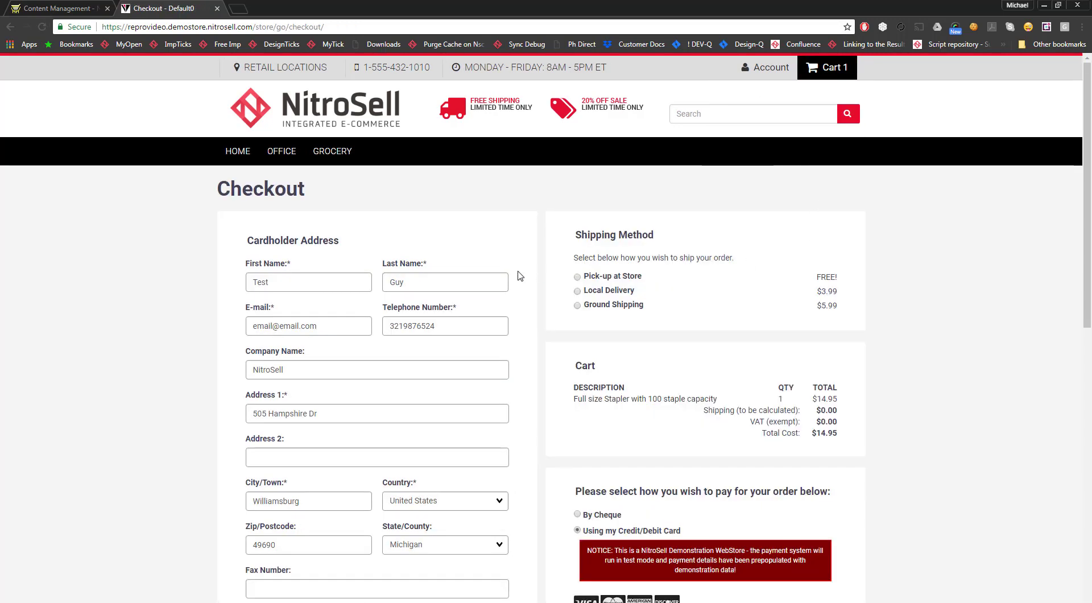
Choose Pick-up at Store as shipping method and By Cheque as payment, and place the order
{"action": "scroll", "coordinate": [538, 277], "scroll_direction": "down", "scroll_amount": 1}
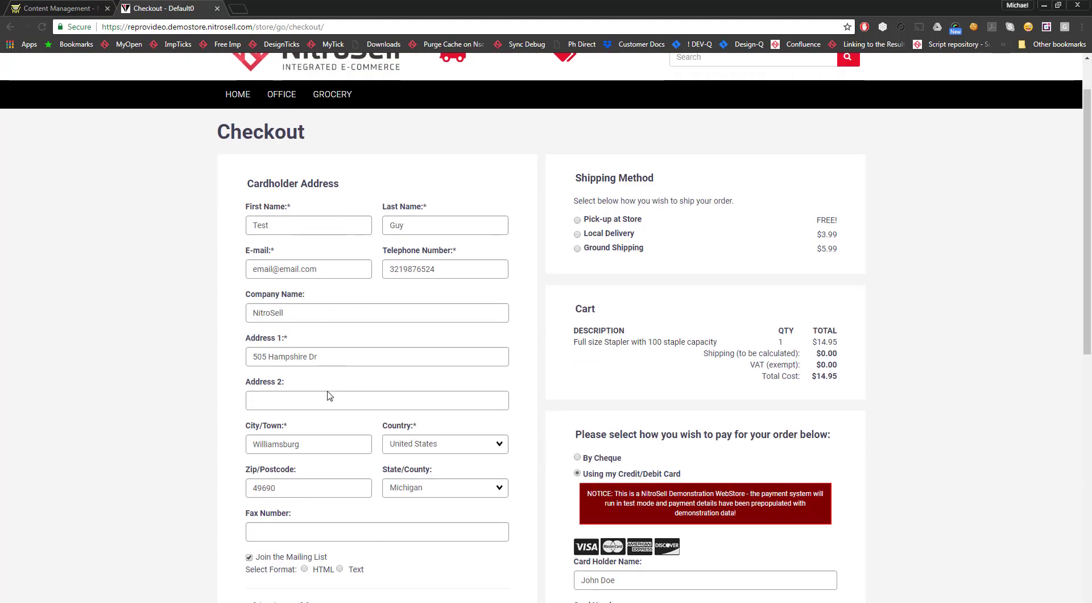
{"action": "scroll", "coordinate": [335, 418], "scroll_direction": "down", "scroll_amount": 1}
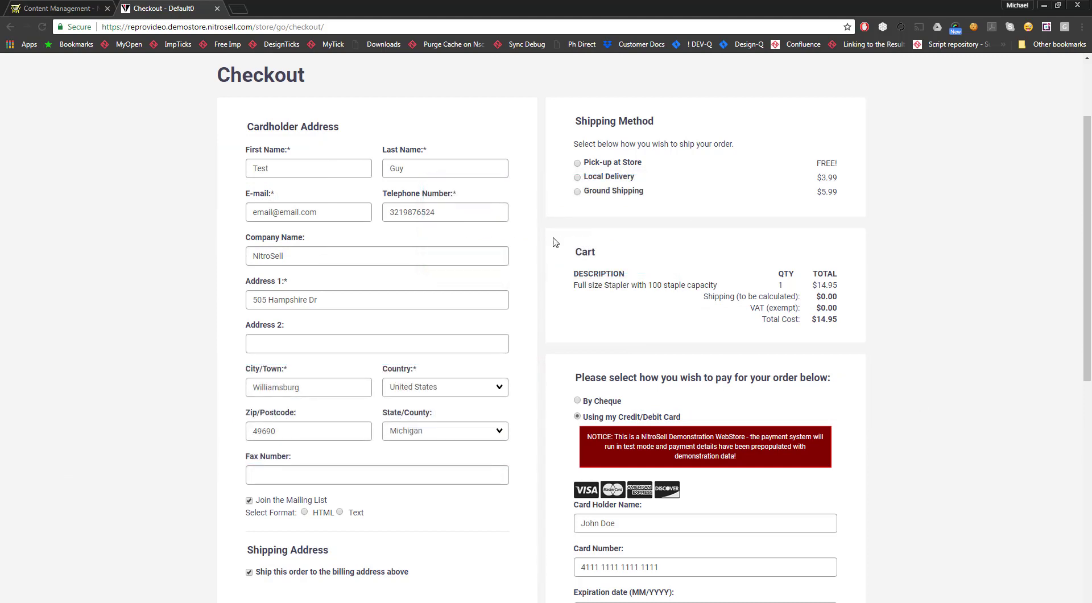
{"action": "left_click", "coordinate": [577, 163]}
{"action": "left_click", "coordinate": [577, 401]}
{"action": "scroll", "coordinate": [586, 398], "scroll_direction": "down", "scroll_amount": 3}
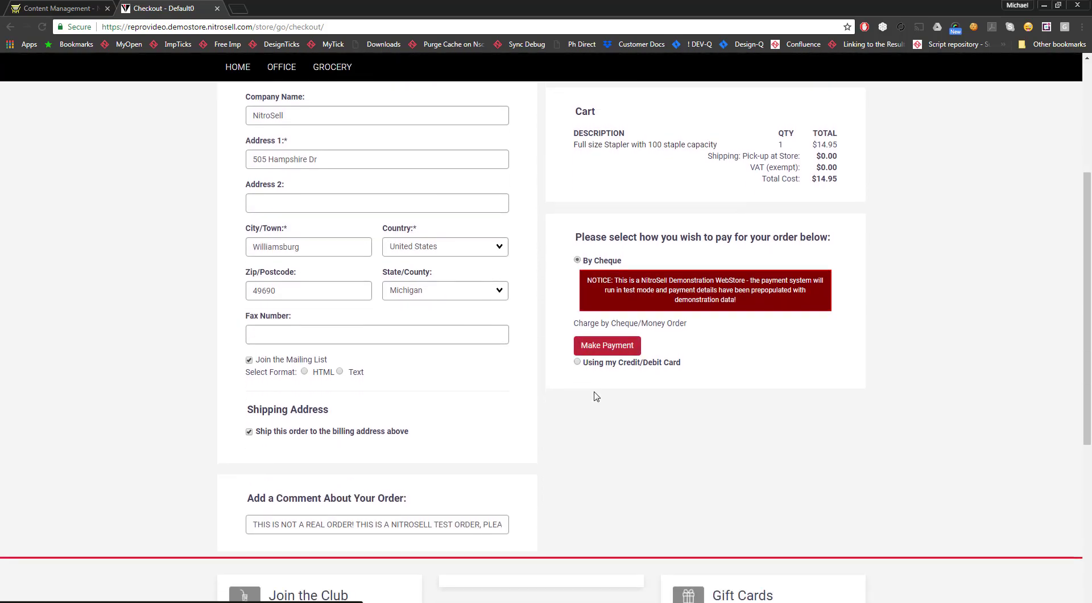
{"action": "left_click", "coordinate": [612, 345]}
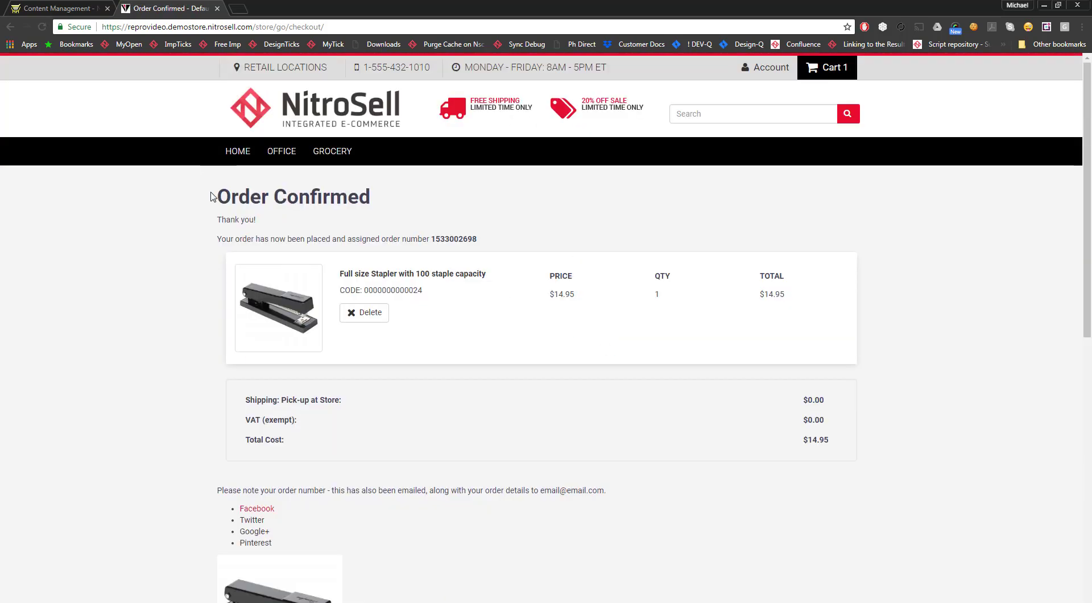
Review the Order Confirmed page, including the order details and the social sharing options
{"action": "left_click_drag", "start_coordinate": [214, 196], "coordinate": [389, 204]}
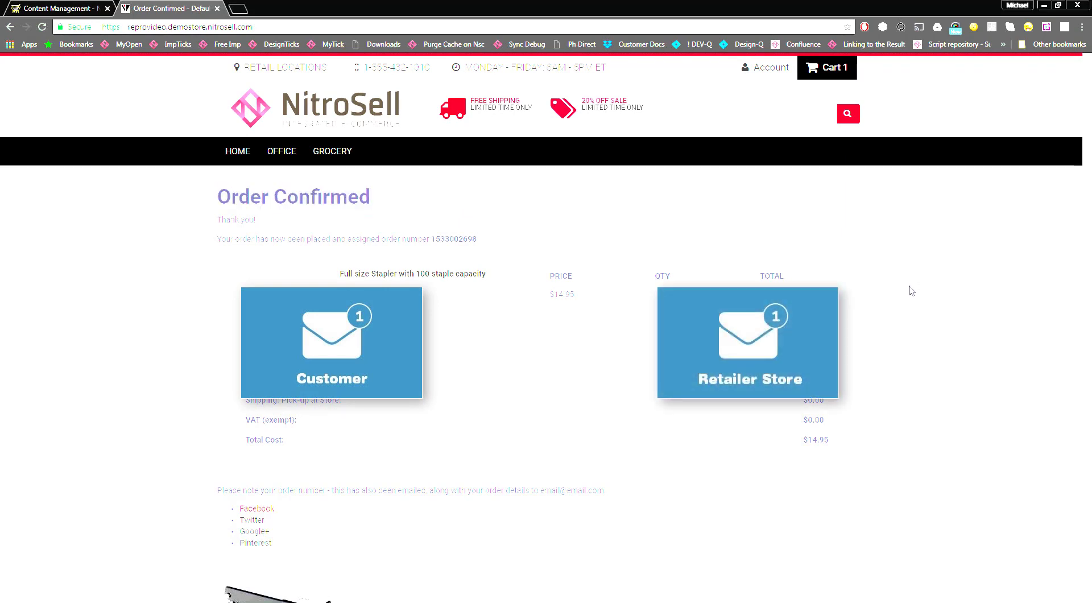
{"action": "scroll", "coordinate": [912, 291], "scroll_direction": "down", "scroll_amount": 2}
{"action": "scroll", "coordinate": [896, 327], "scroll_direction": "down", "scroll_amount": 3}
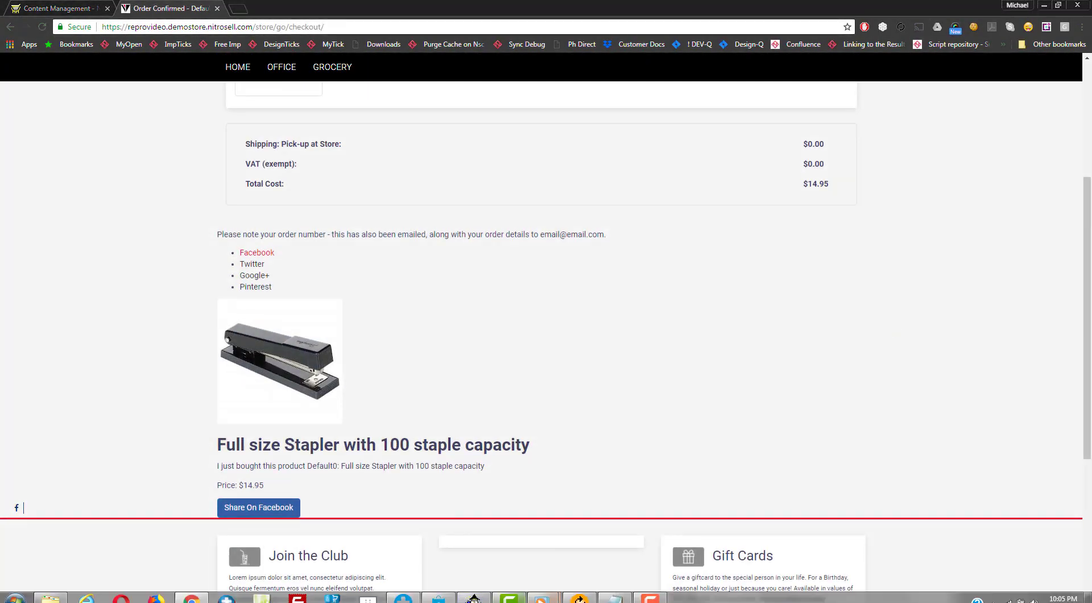
Switch to NSc Sync and download the web orders into Retail Pro
{"action": "left_click", "coordinate": [580, 598]}
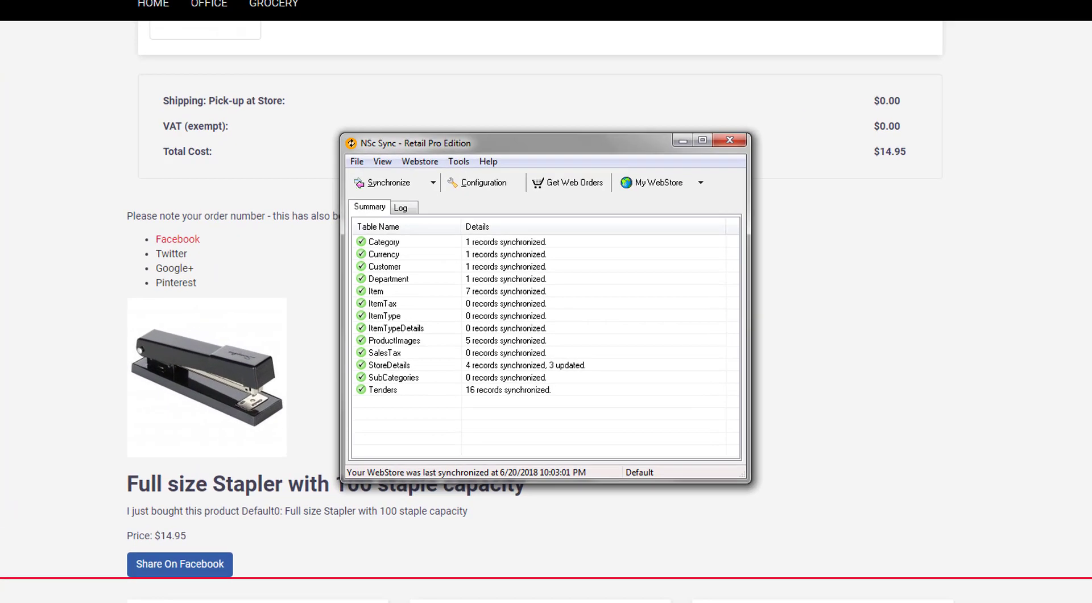
{"action": "left_click", "coordinate": [584, 186]}
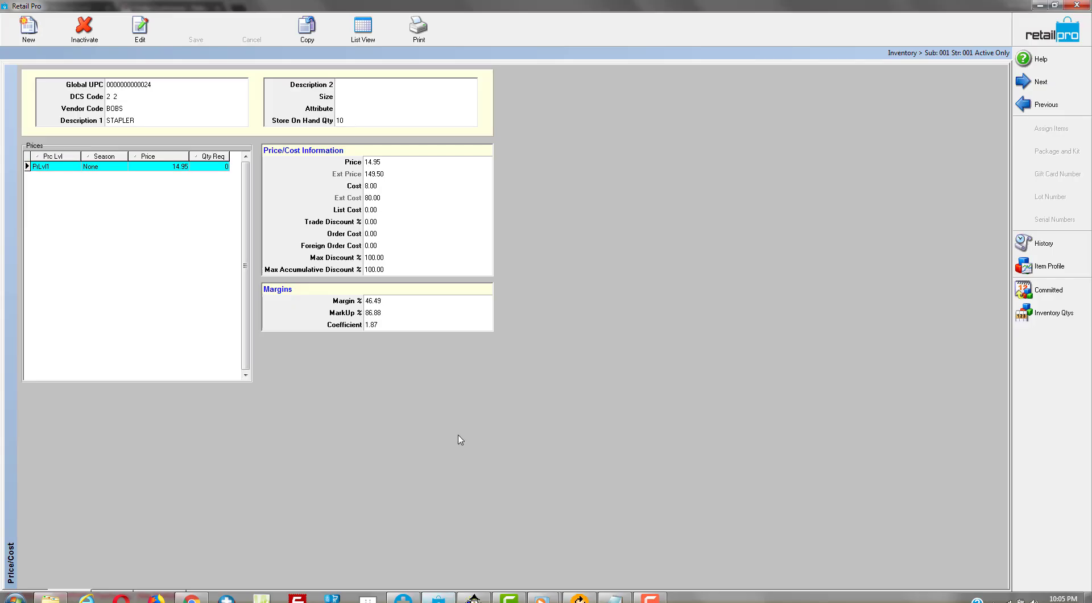
Open the sales receipts in Retail Pro and import the newest unprocessed web order, the one with Pick-up at Store shipping
{"action": "left_click", "coordinate": [1067, 40]}
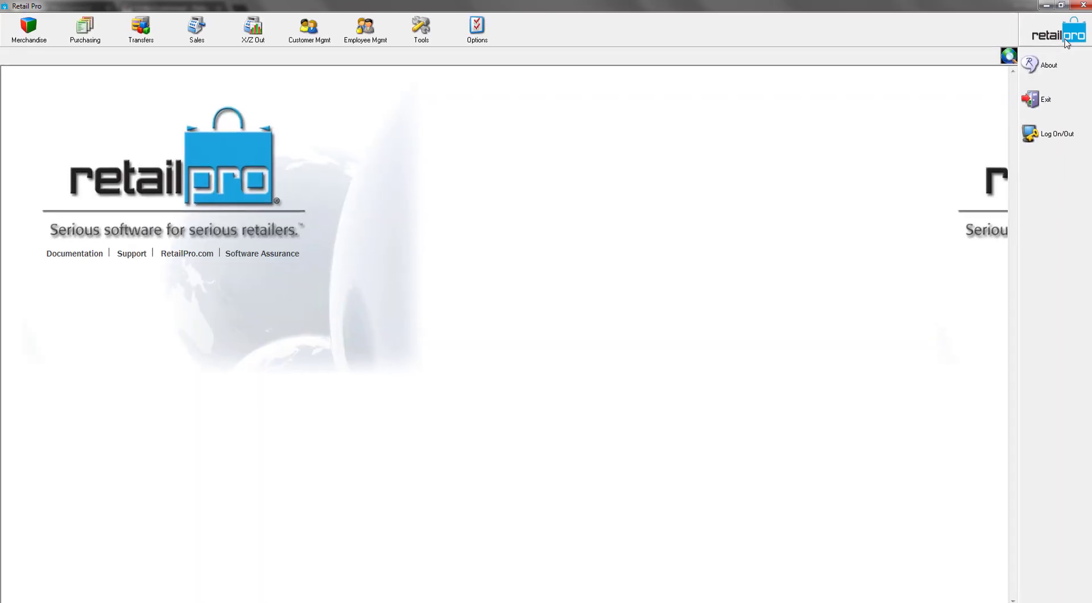
{"action": "left_click", "coordinate": [207, 31]}
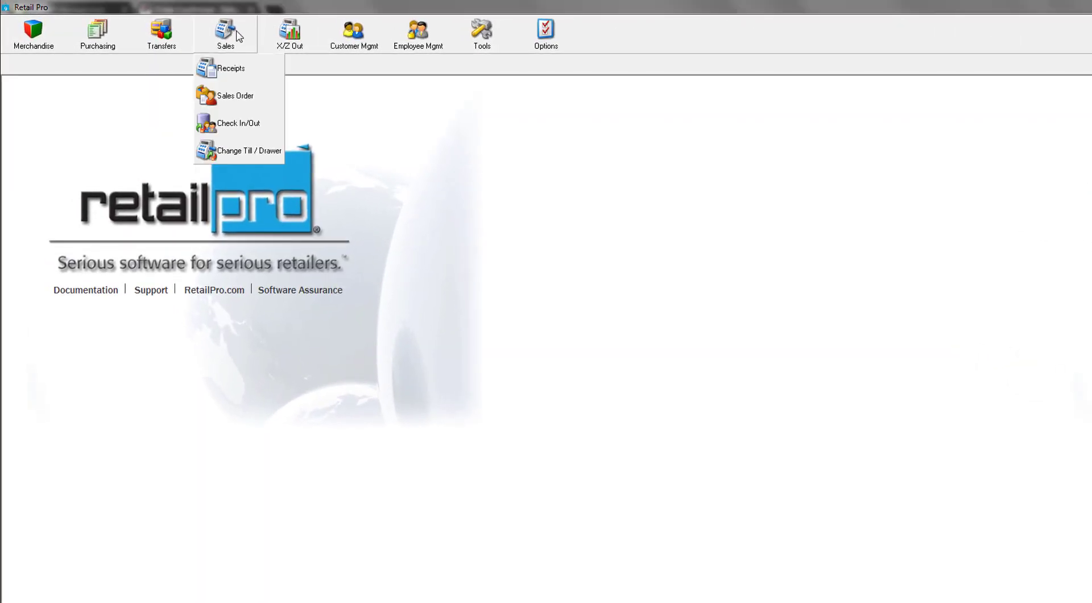
{"action": "left_click", "coordinate": [230, 72]}
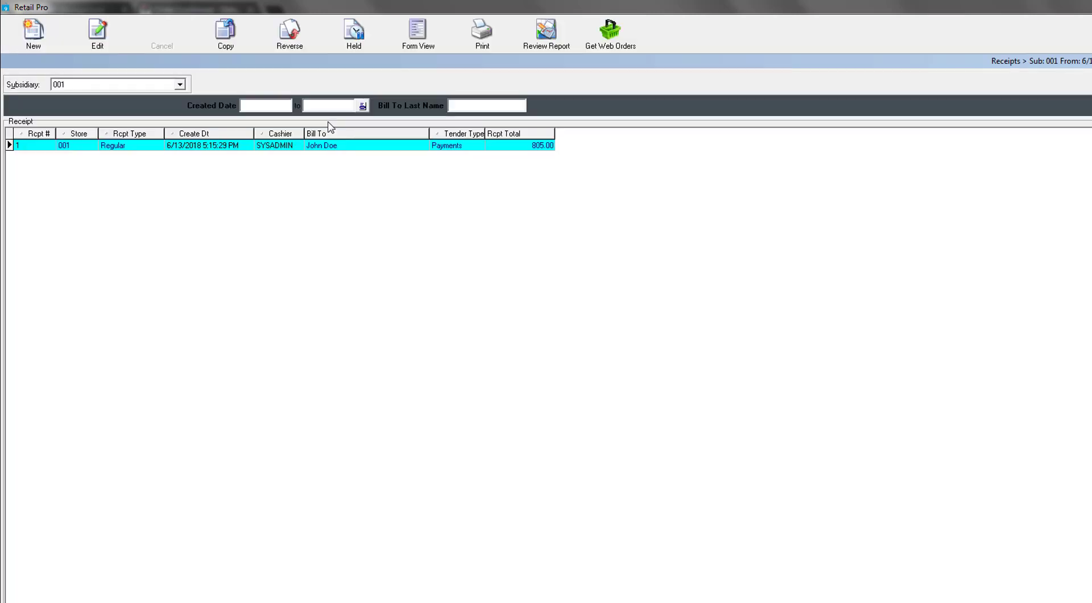
{"action": "left_click", "coordinate": [591, 47]}
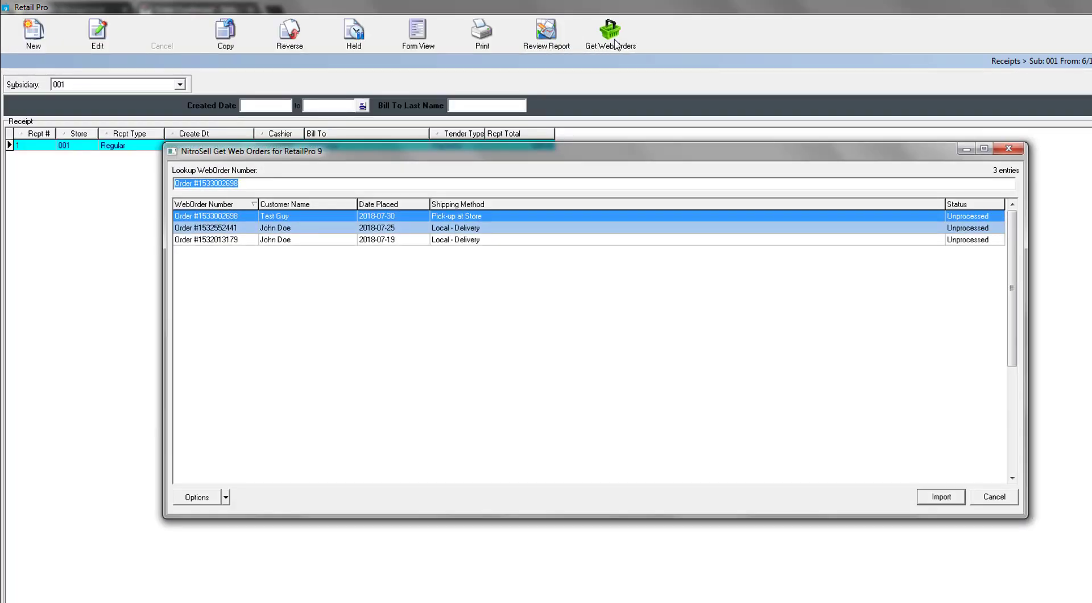
{"action": "left_click", "coordinate": [953, 500]}
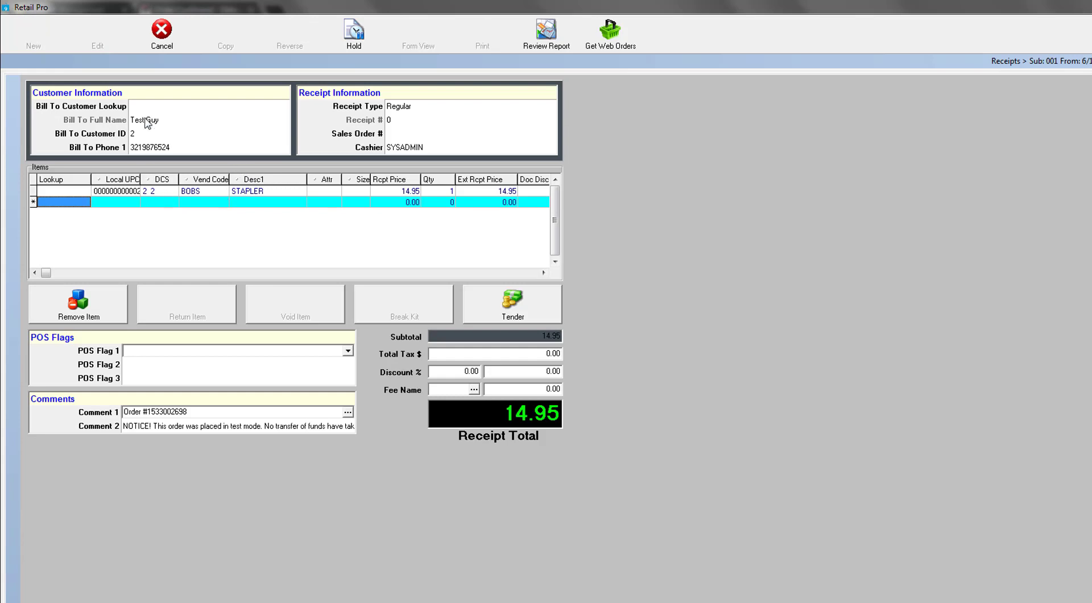
Tender the imported web order receipt, run Print/Update, and confirm the high-security logon as sysadmin
{"action": "left_click", "coordinate": [512, 305]}
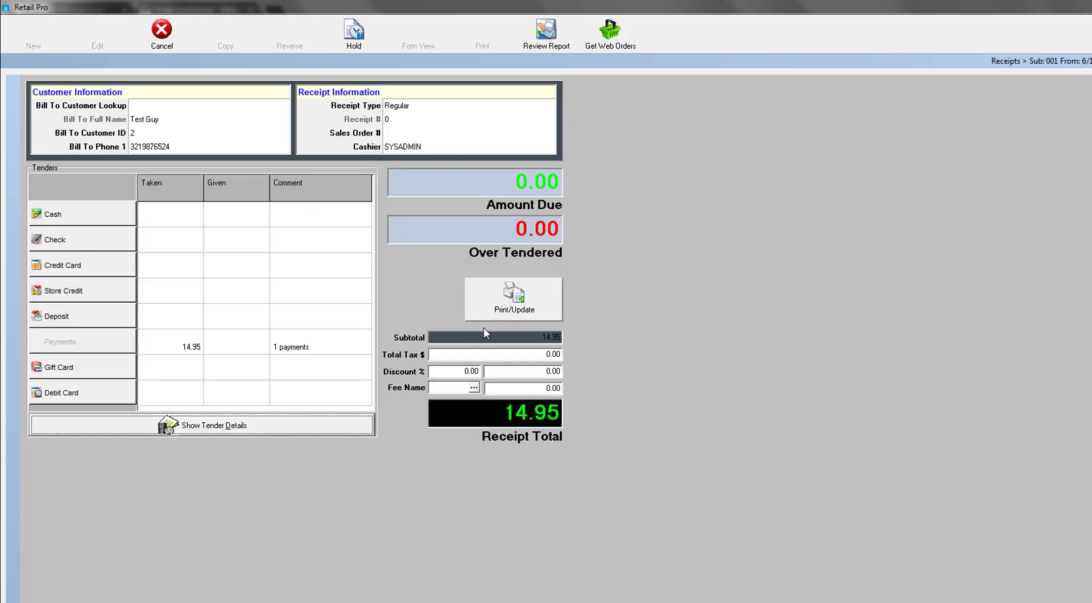
{"action": "left_click", "coordinate": [550, 317]}
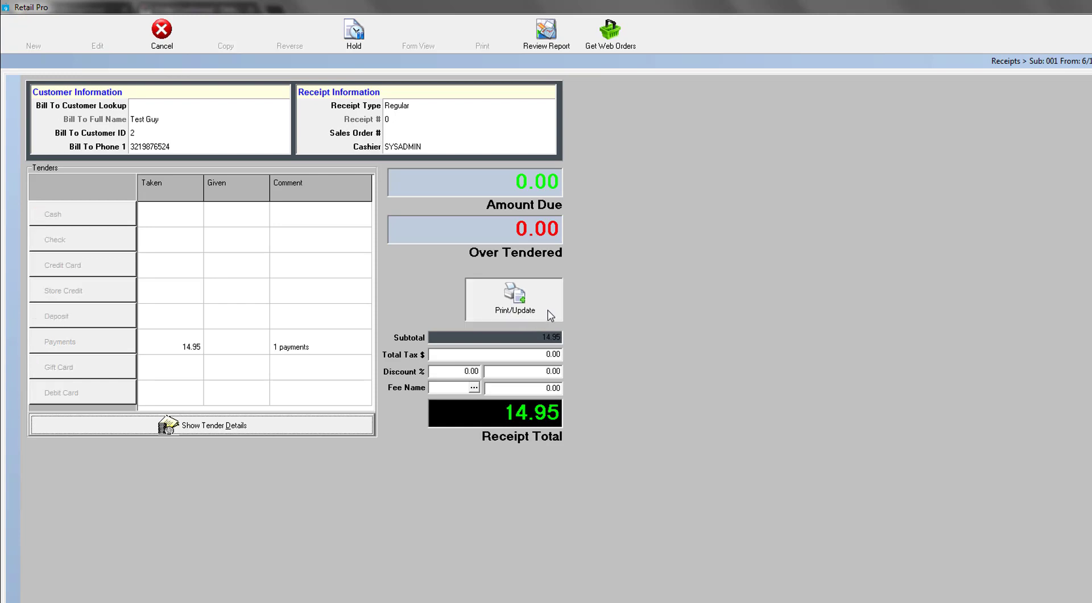
{"action": "left_click", "coordinate": [763, 461]}
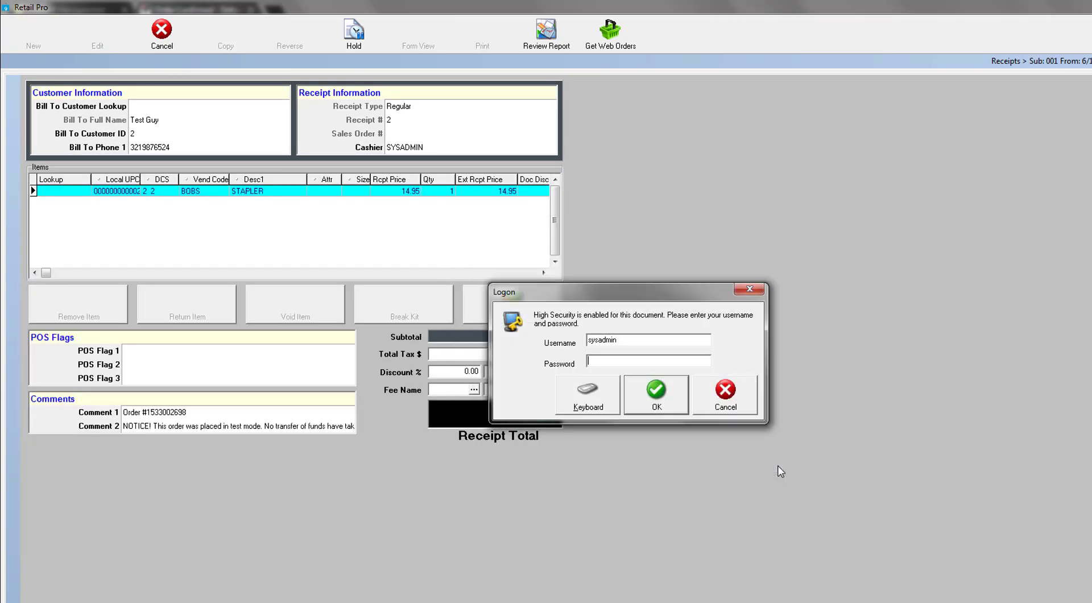
{"action": "key", "text": "Return"}
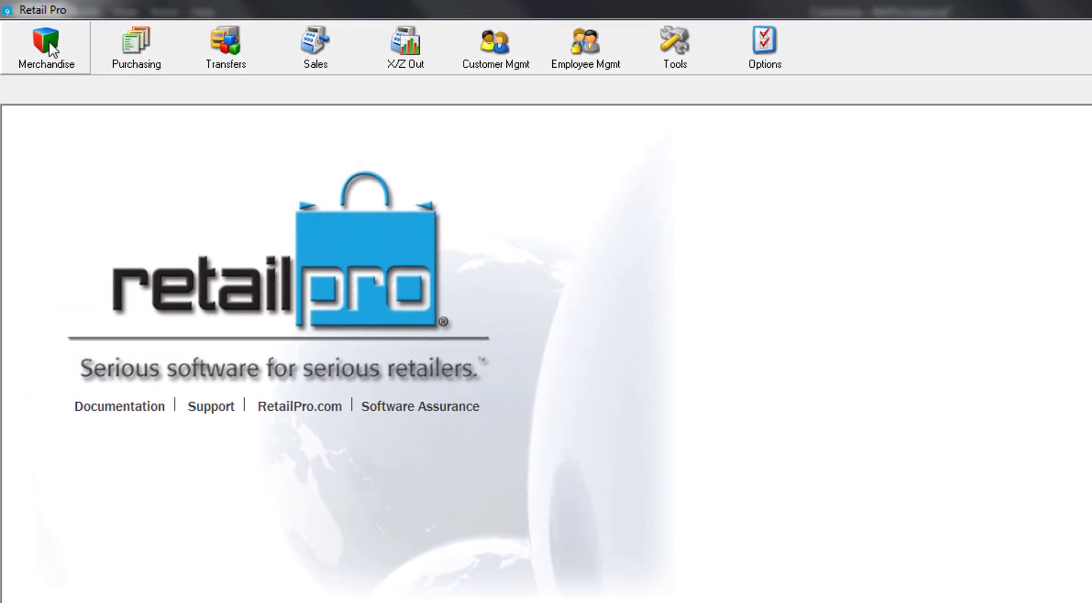
Check the stapler's on-hand quantity in the Retail Pro inventory, and switch to the webstore to check the stock on its product page
{"action": "left_click", "coordinate": [46, 46]}
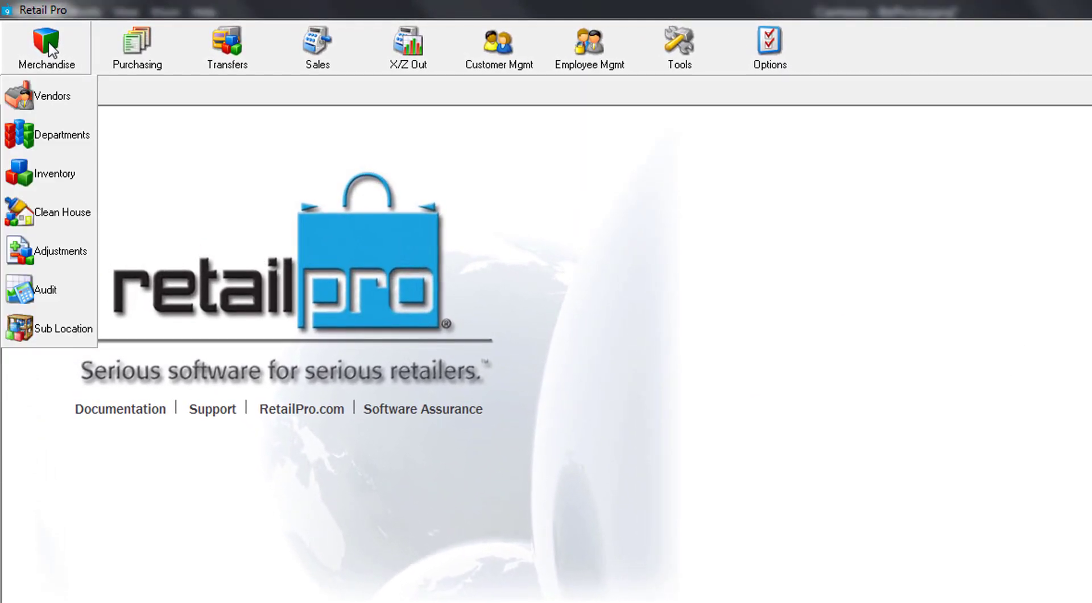
{"action": "left_click", "coordinate": [52, 174]}
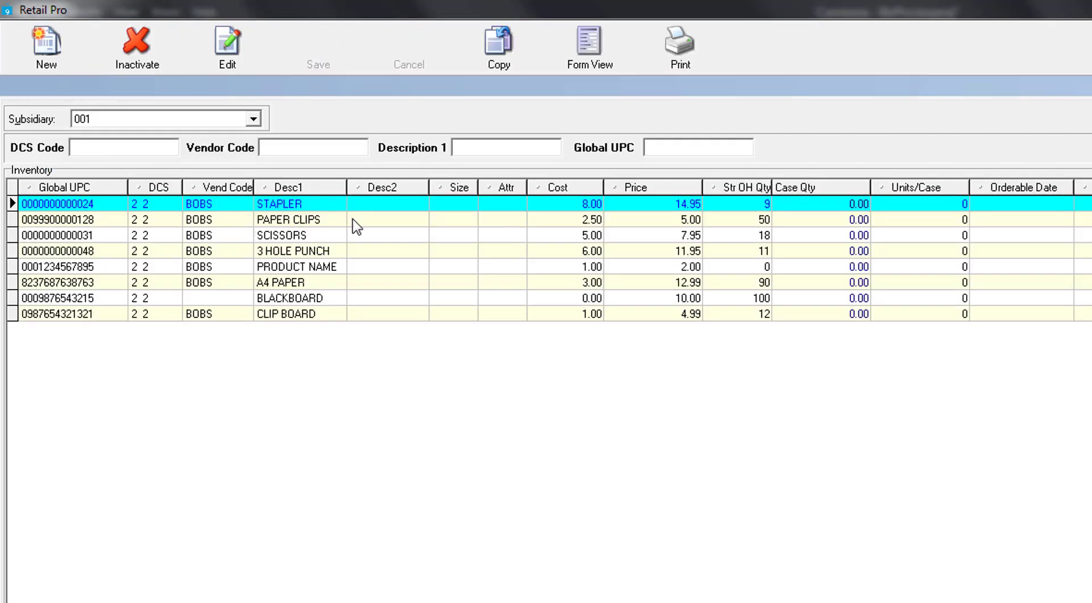
{"action": "left_click", "coordinate": [758, 208]}
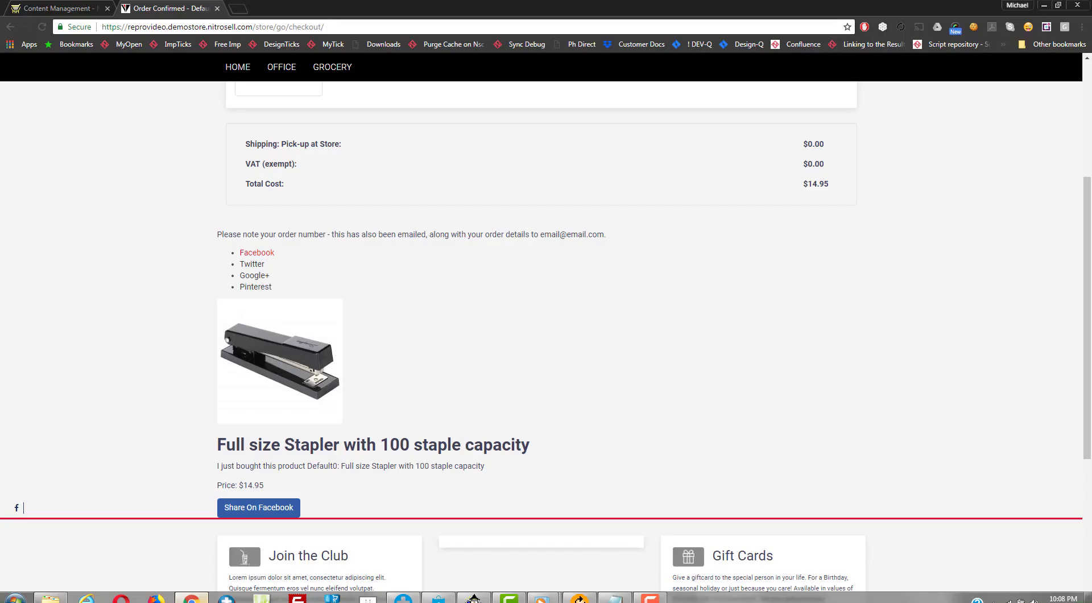
{"action": "scroll", "coordinate": [67, 377], "scroll_direction": "up", "scroll_amount": 5}
{"action": "left_click", "coordinate": [398, 278]}
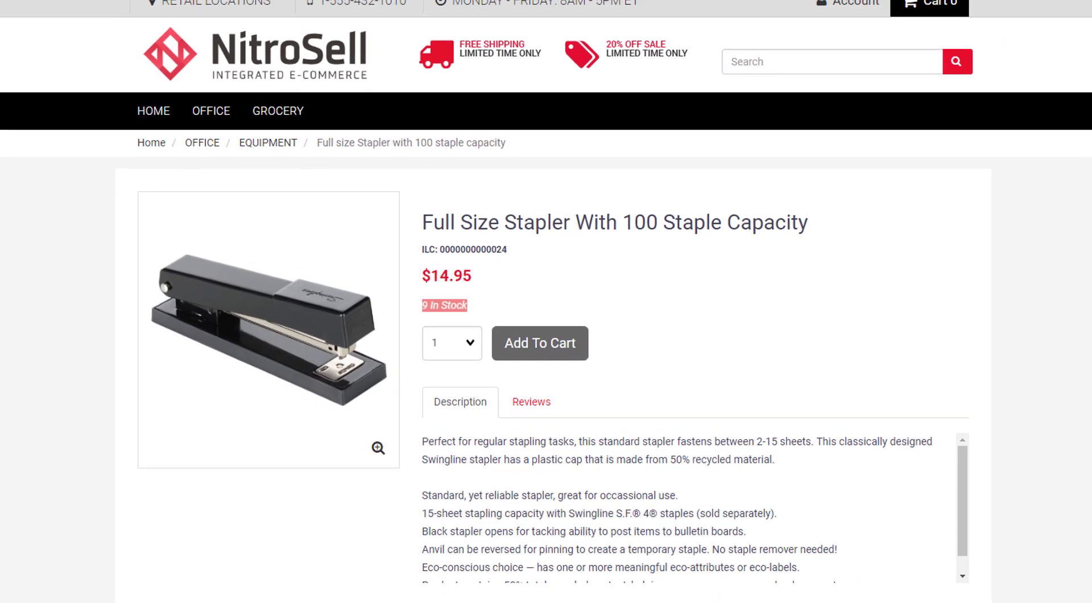
Switch to Retail Pro and open the customer record of the web order's buyer to examine its name, phone and address details
{"action": "mouse_move", "coordinate": [514, 599]}
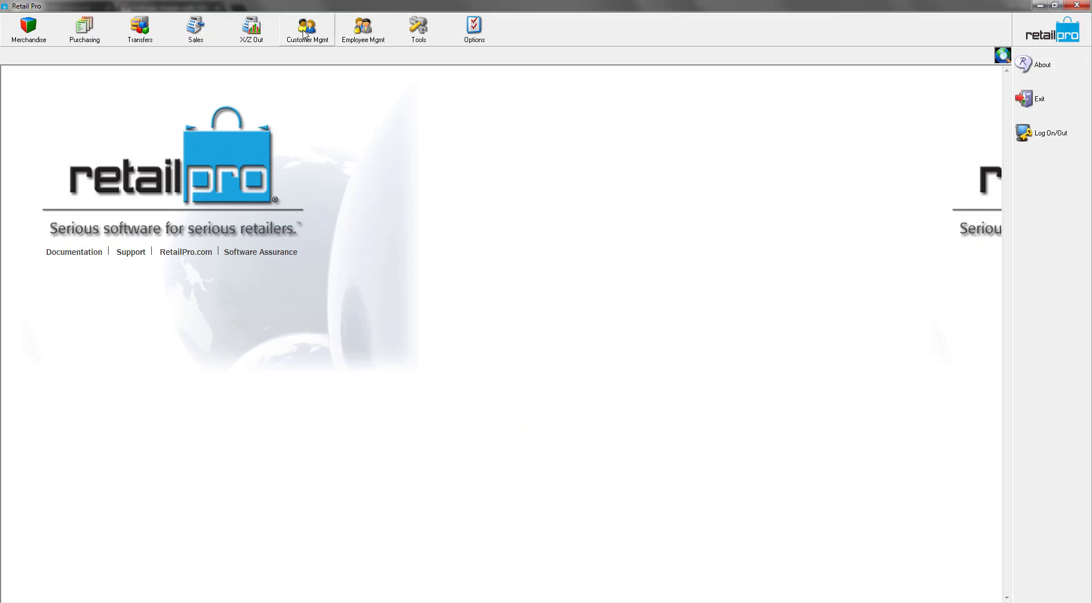
{"action": "left_click", "coordinate": [305, 29]}
{"action": "left_click", "coordinate": [327, 59]}
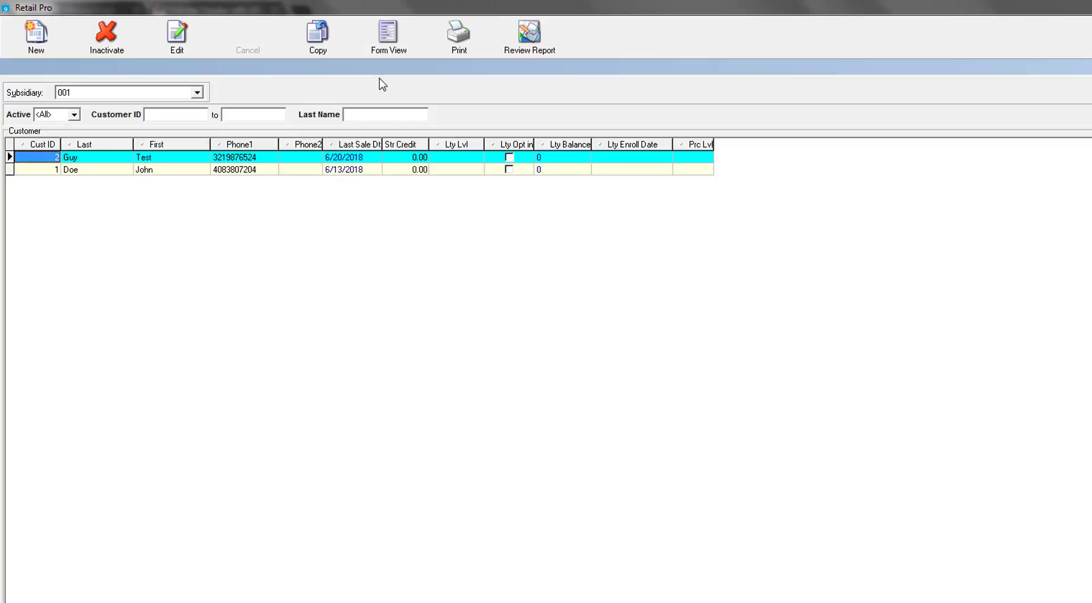
{"action": "double_click", "coordinate": [147, 158]}
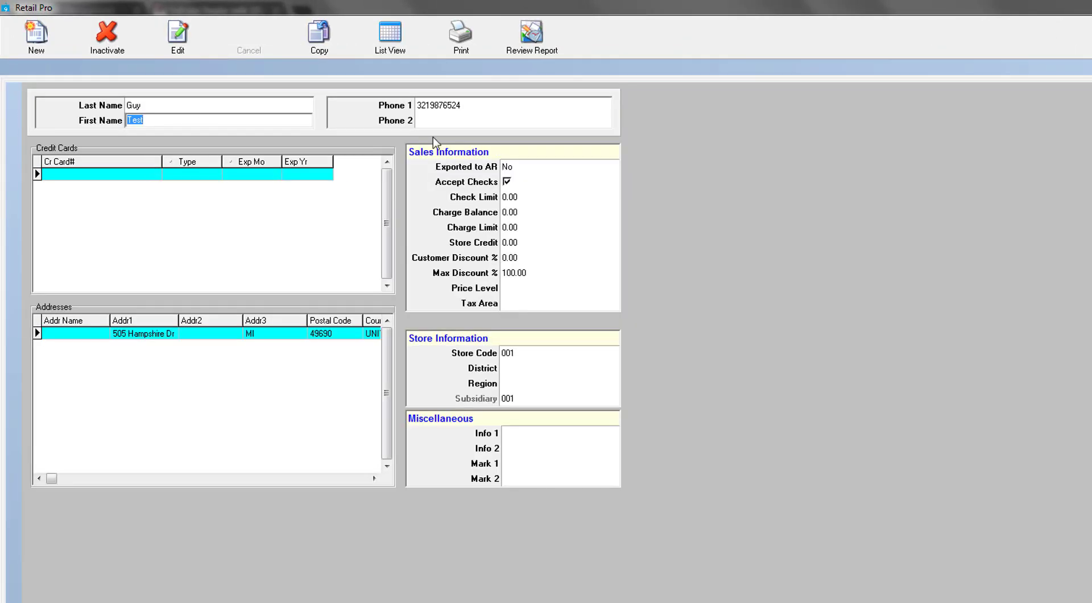
{"action": "key", "text": "Page_Down"}
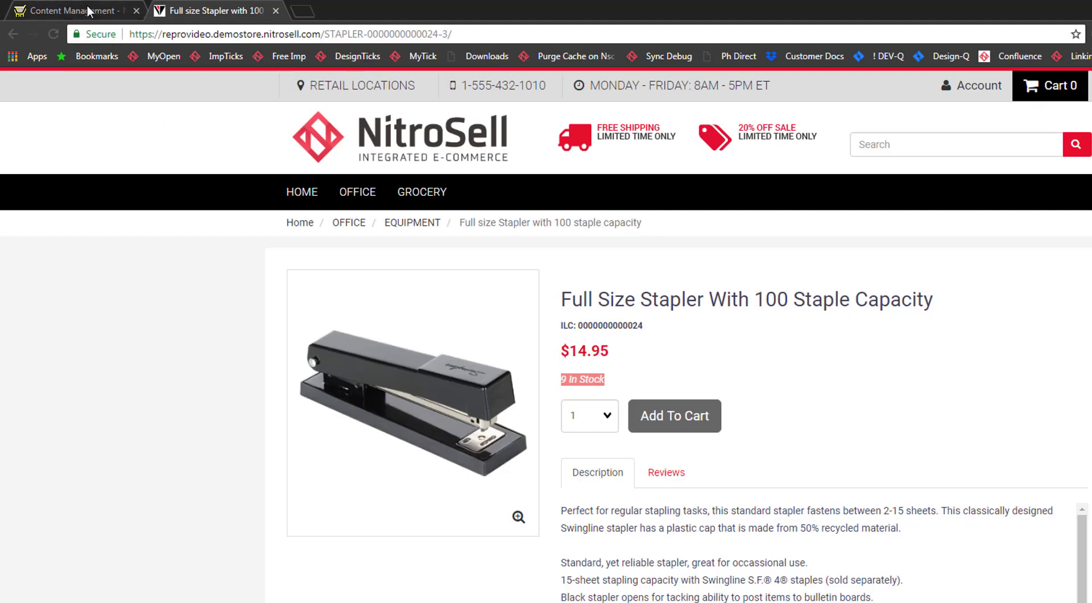
Switch to the NitroSell store administration in the browser and open the Customer List to examine the webstore's customers
{"action": "left_click", "coordinate": [88, 12]}
{"action": "left_click", "coordinate": [213, 141]}
{"action": "left_click", "coordinate": [222, 205]}
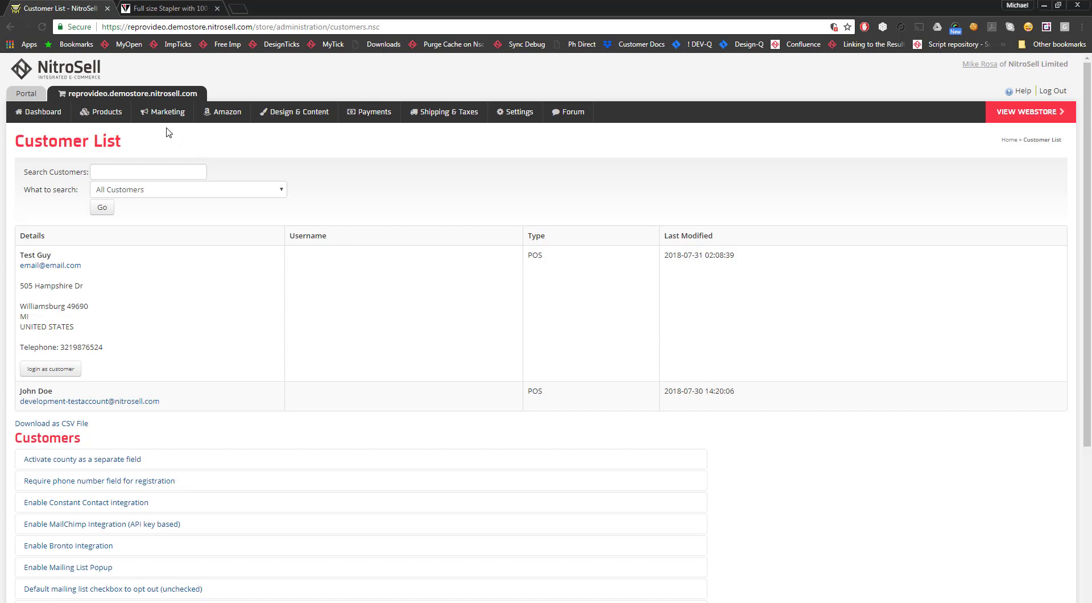
Look through the store's payment and marketing options, and open the Shipping & Taxes general set-up to examine the countries shipped to
{"action": "mouse_move", "coordinate": [162, 114]}
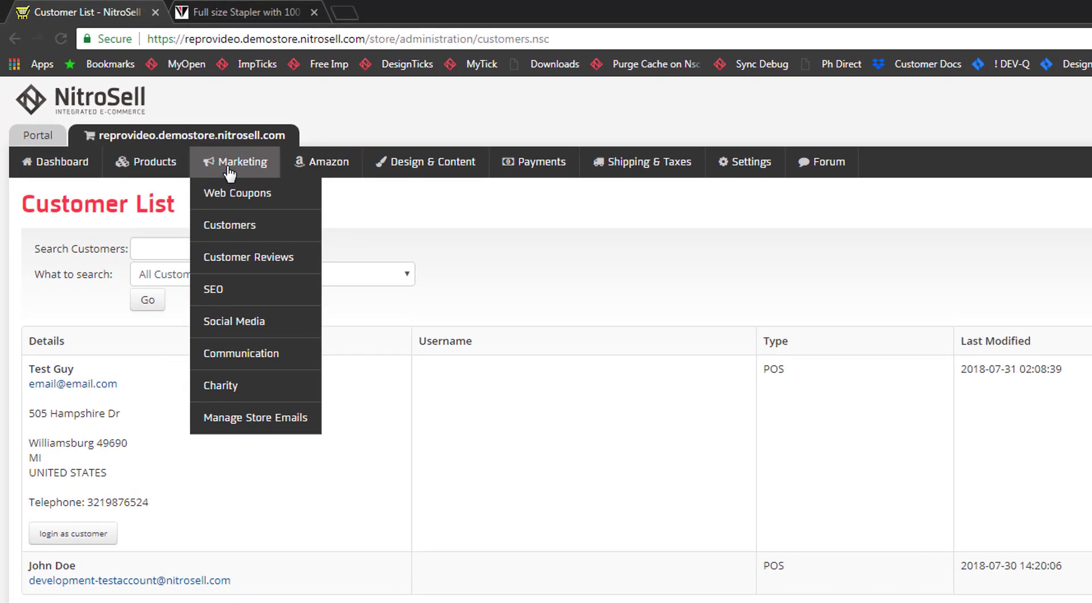
{"action": "mouse_move", "coordinate": [522, 171]}
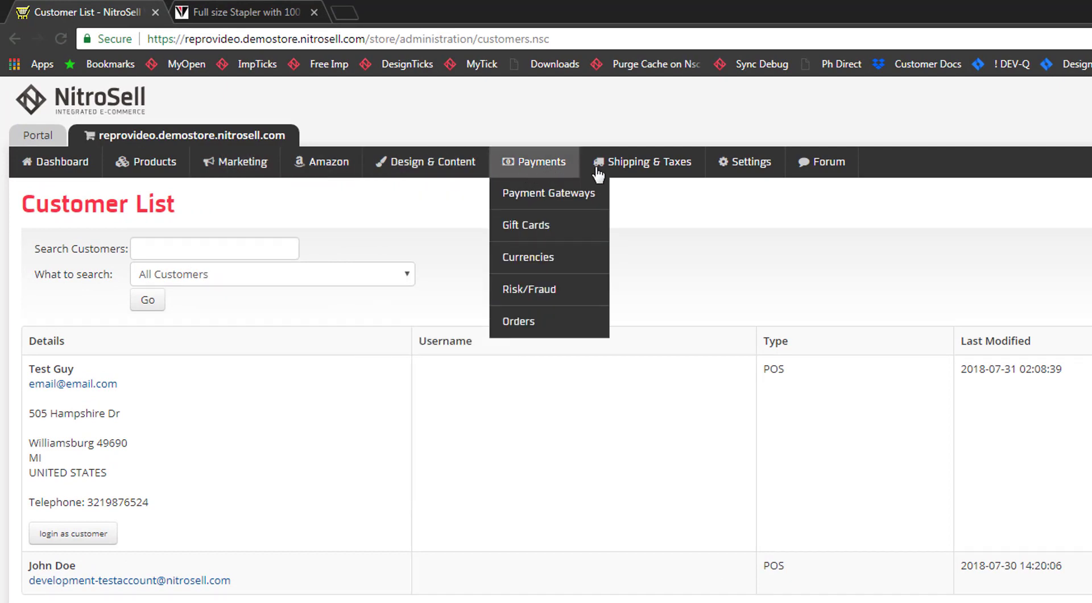
{"action": "mouse_move", "coordinate": [597, 174]}
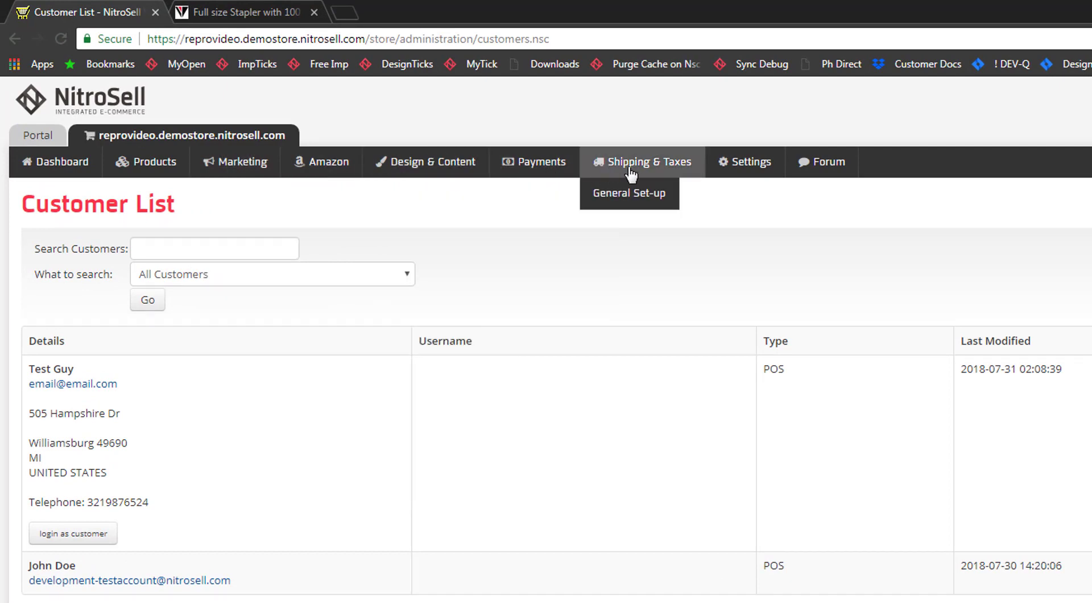
{"action": "left_click", "coordinate": [633, 206]}
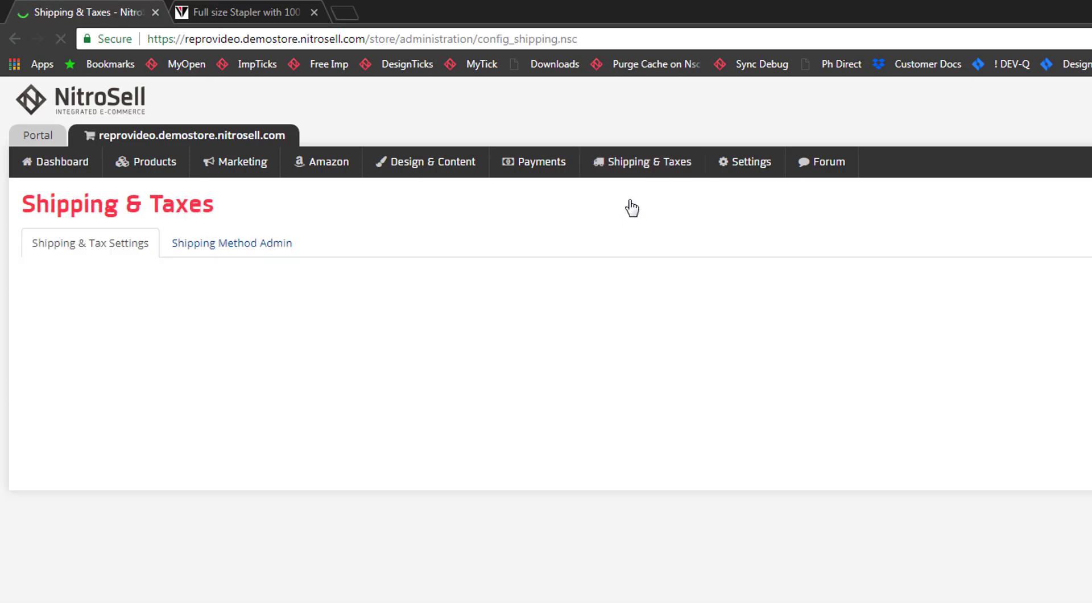
{"action": "mouse_move", "coordinate": [171, 173]}
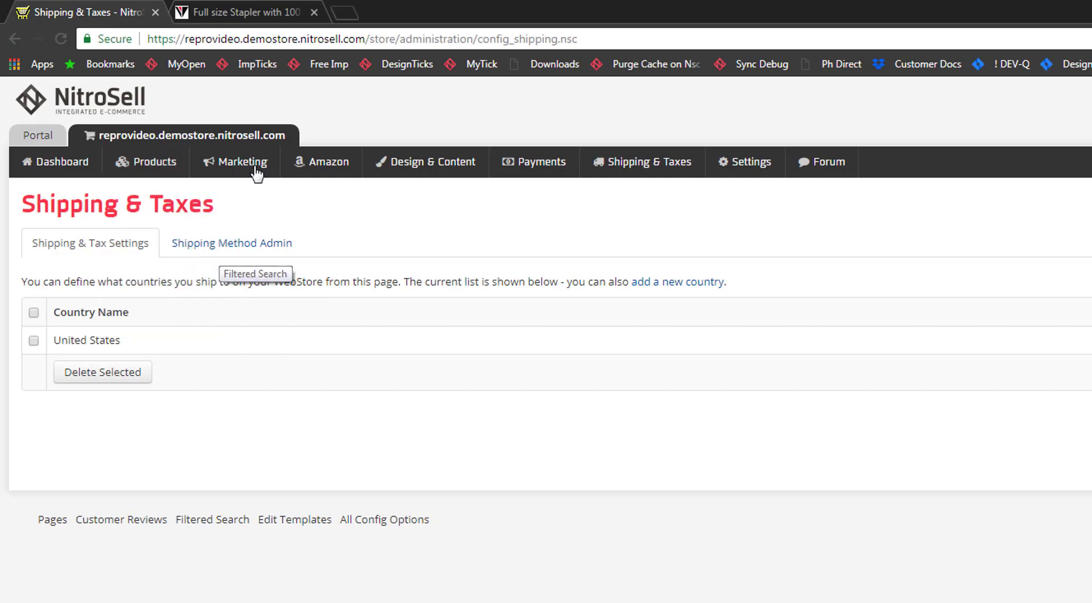
{"action": "mouse_move", "coordinate": [254, 171]}
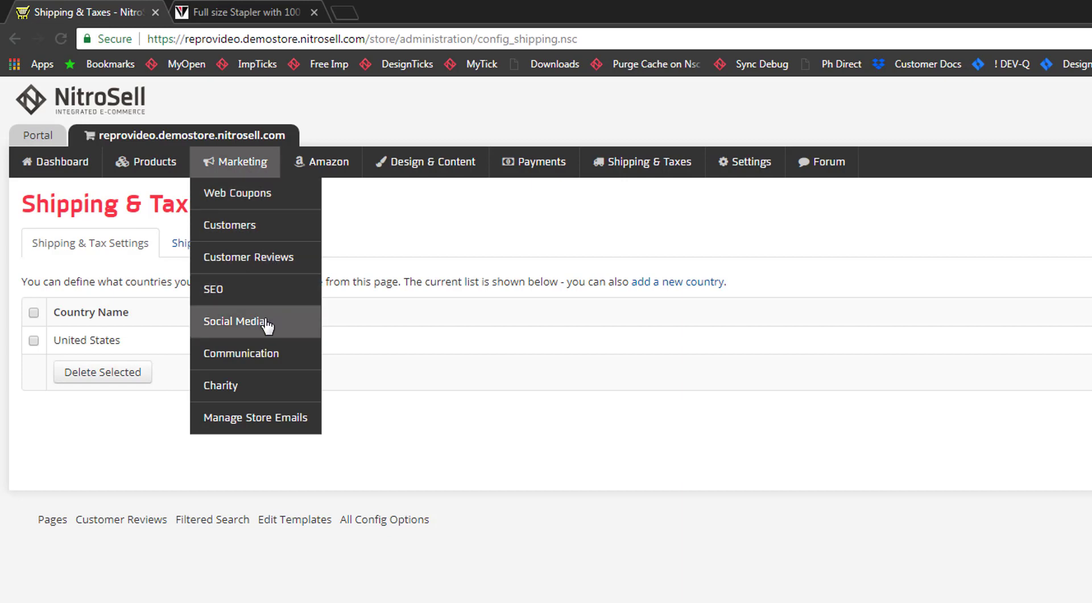